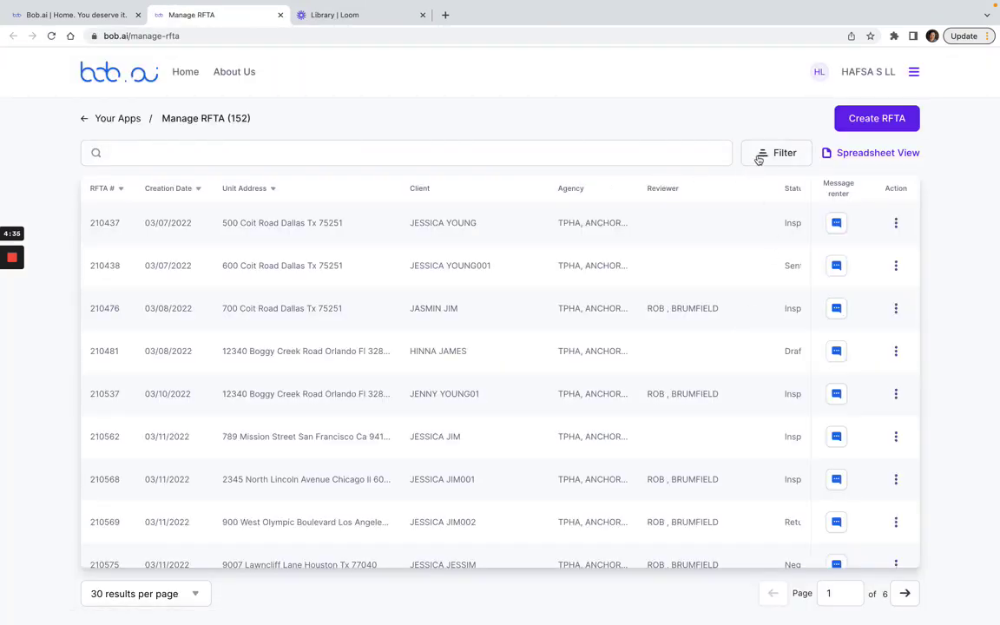
Show the RFTA filter fields, search the Client field for a client's name, then clear it
click(759, 158)
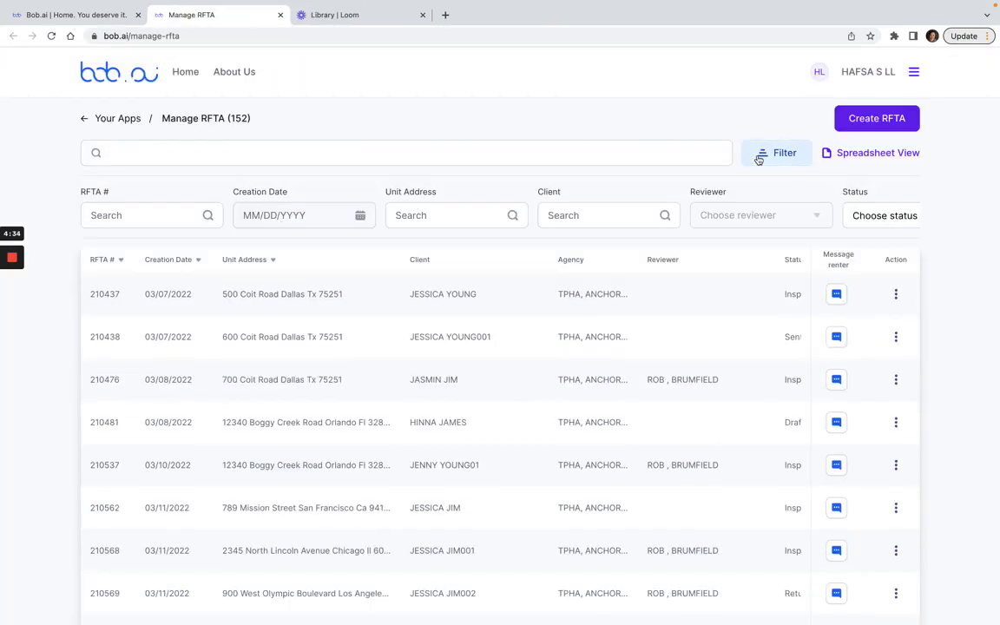
click(607, 215)
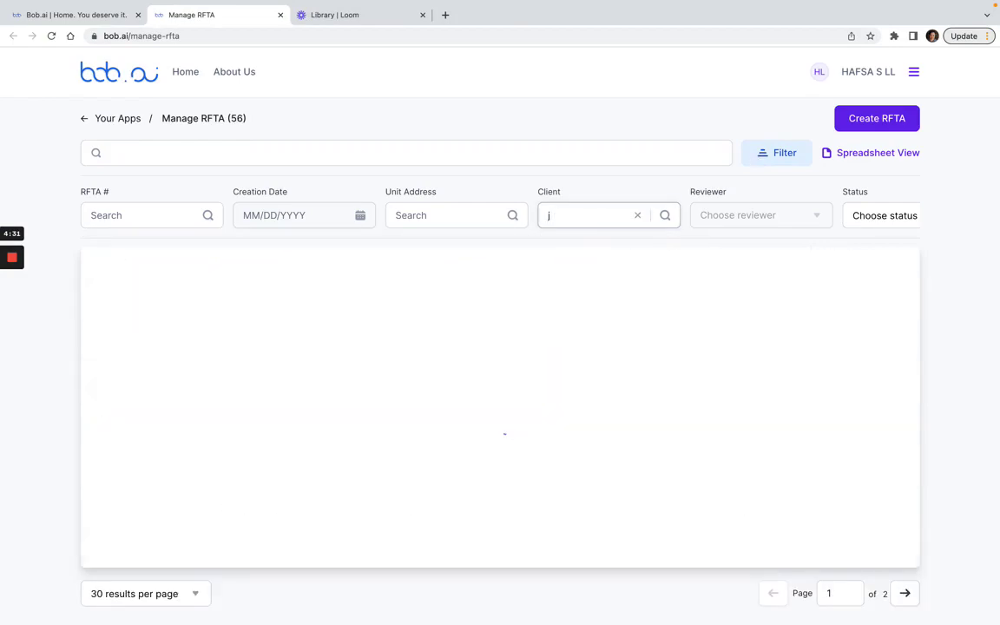
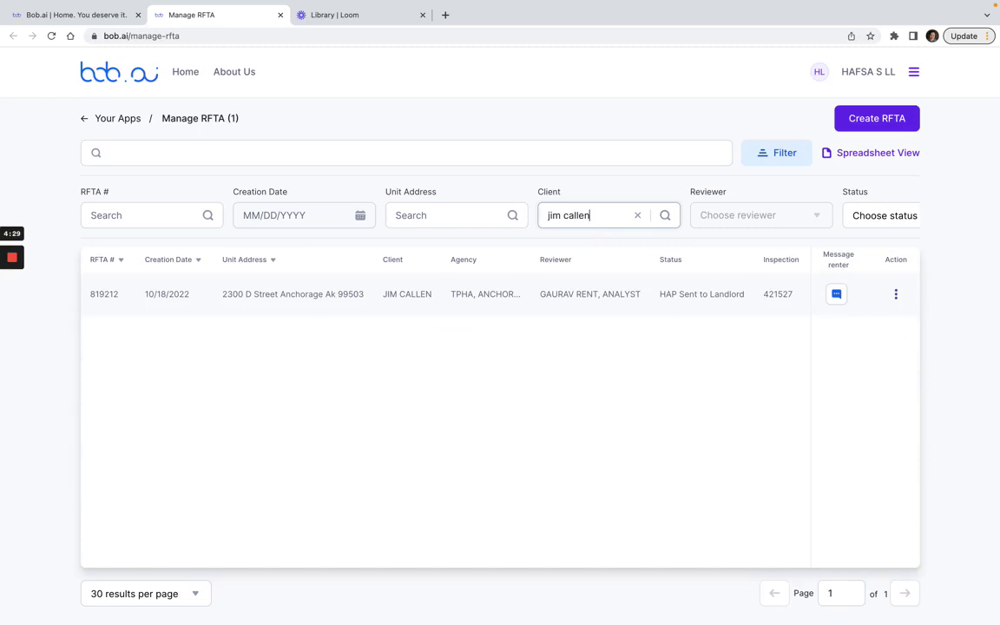
click(637, 215)
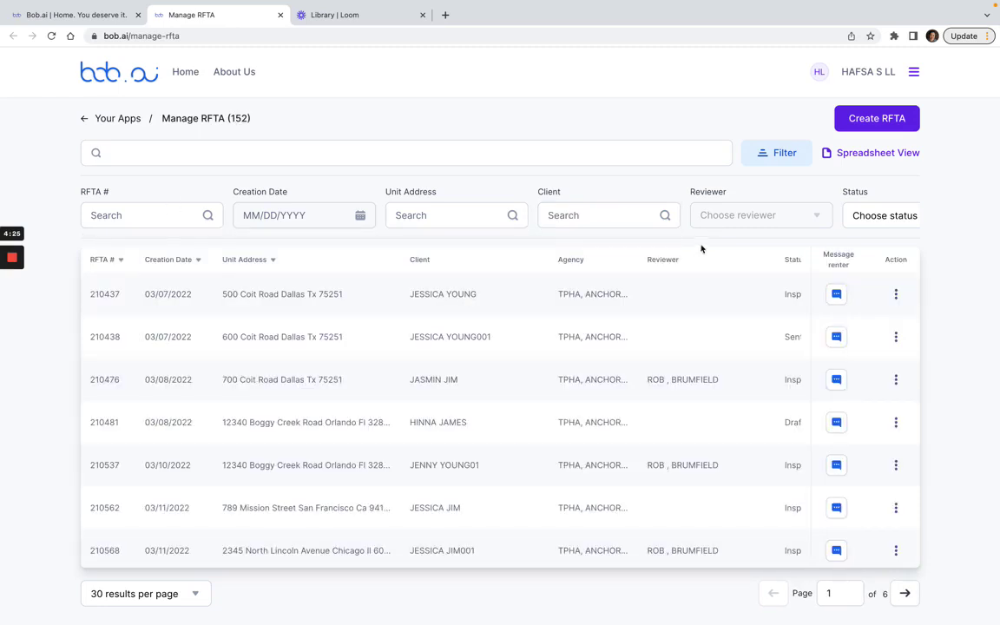
click(154, 208)
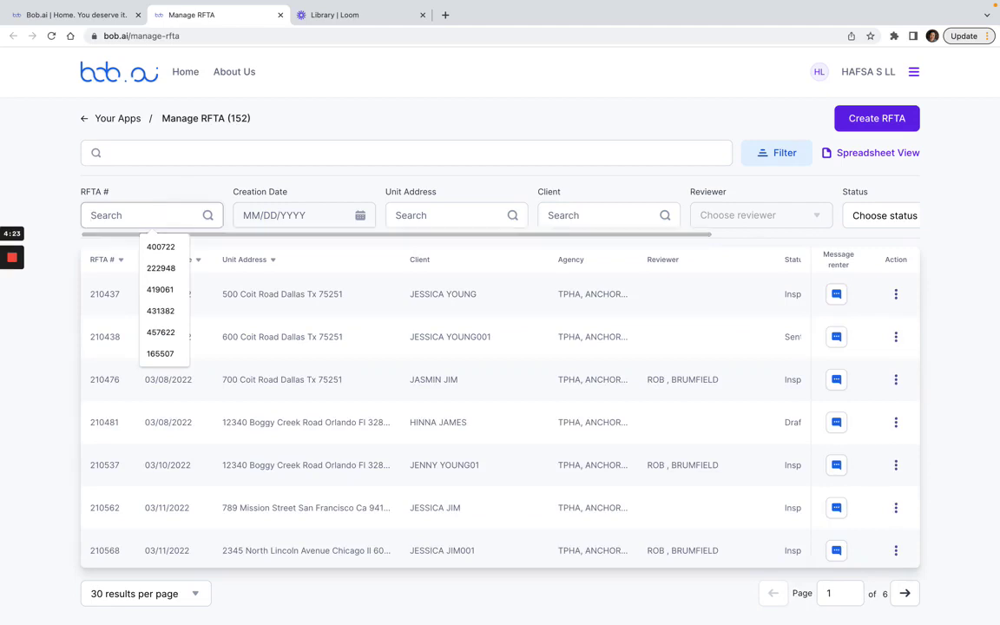
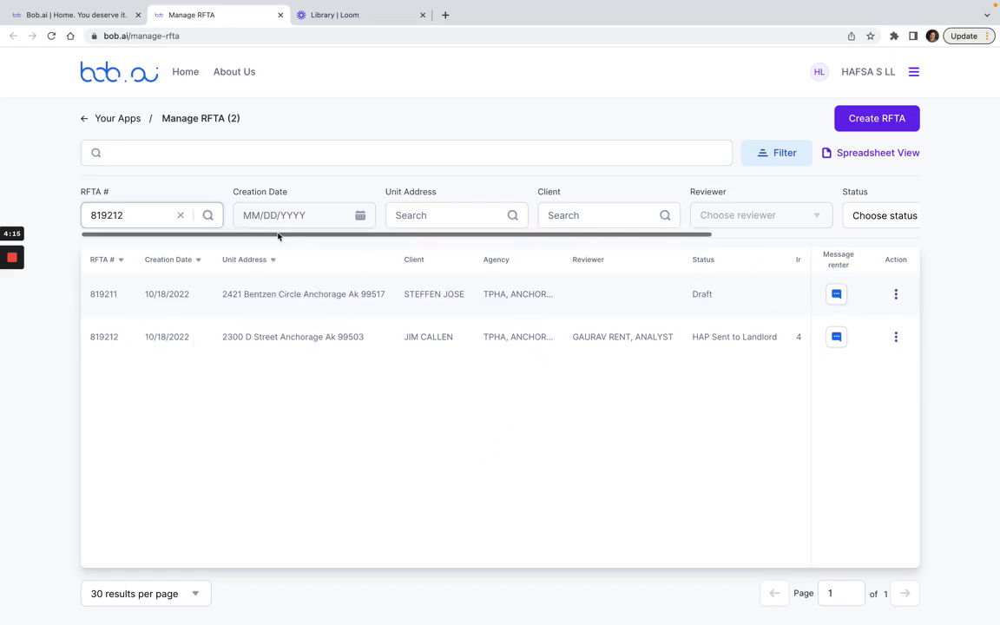
click(181, 214)
scroll(520, 208, right, 5)
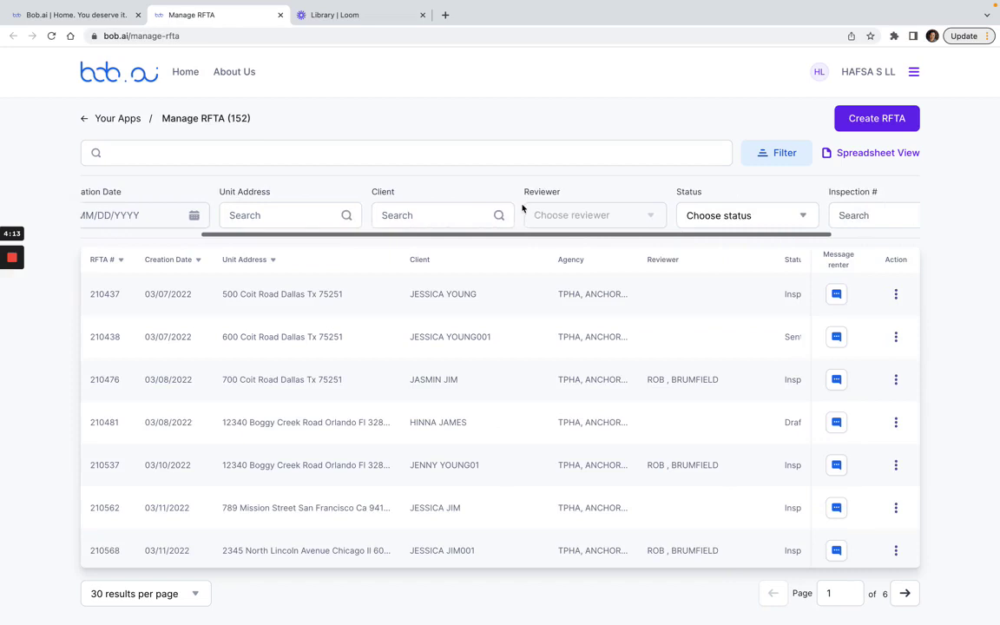
click(668, 215)
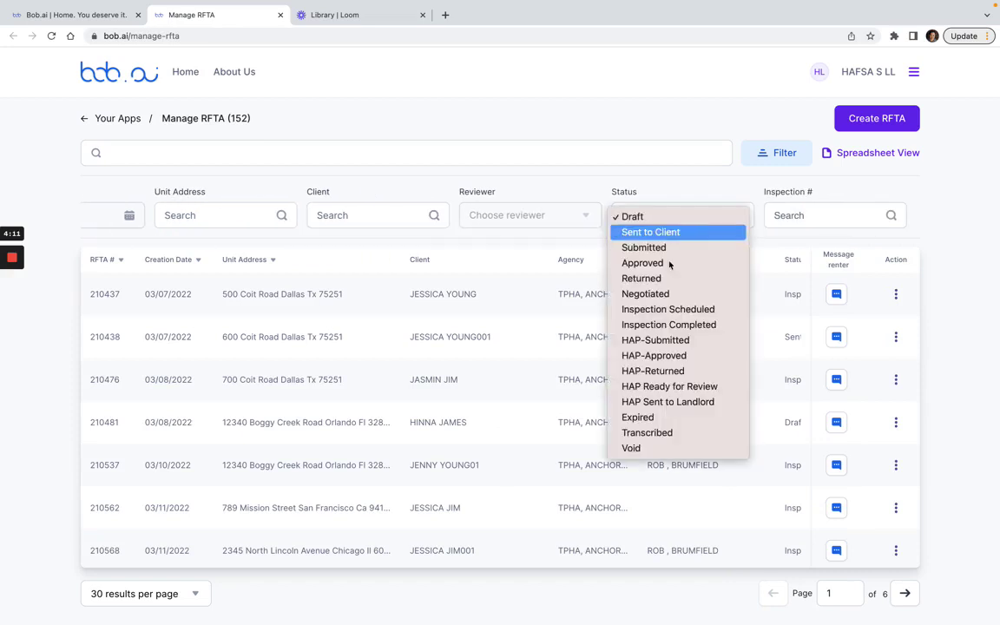
click(692, 402)
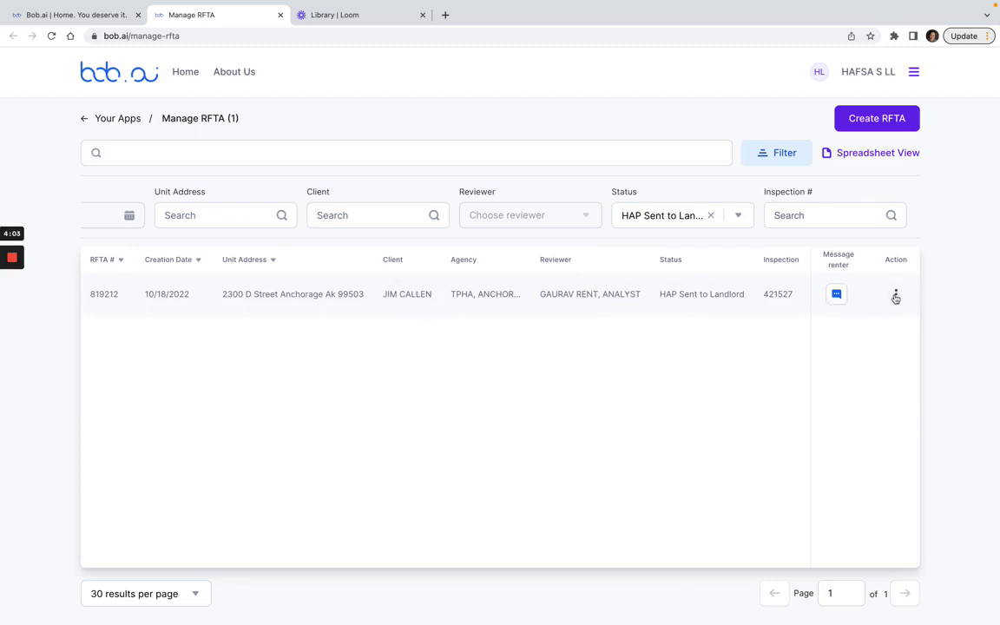
click(895, 296)
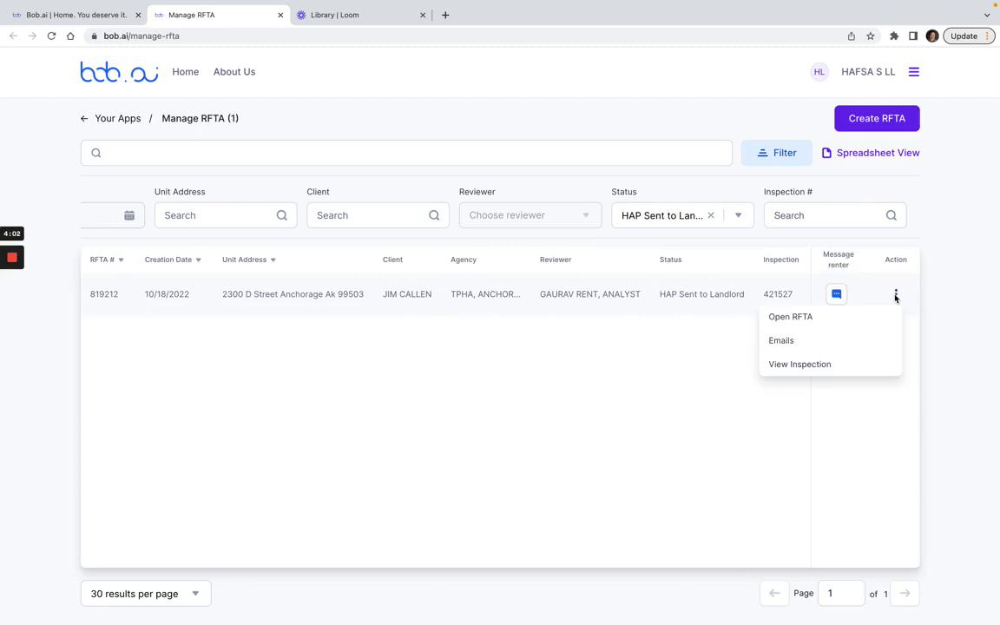
click(826, 324)
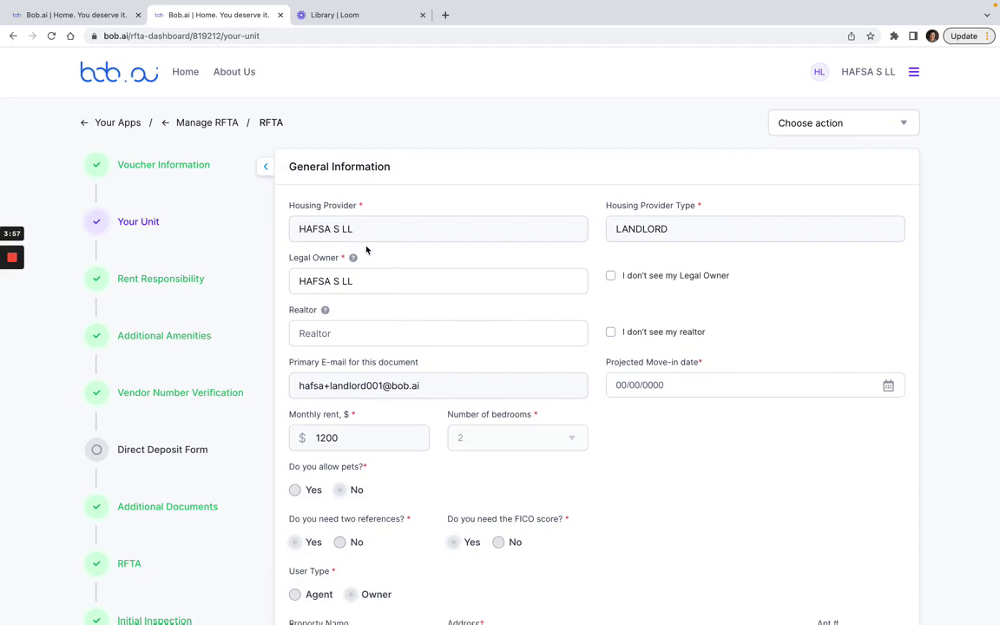
scroll(211, 242, down, 3)
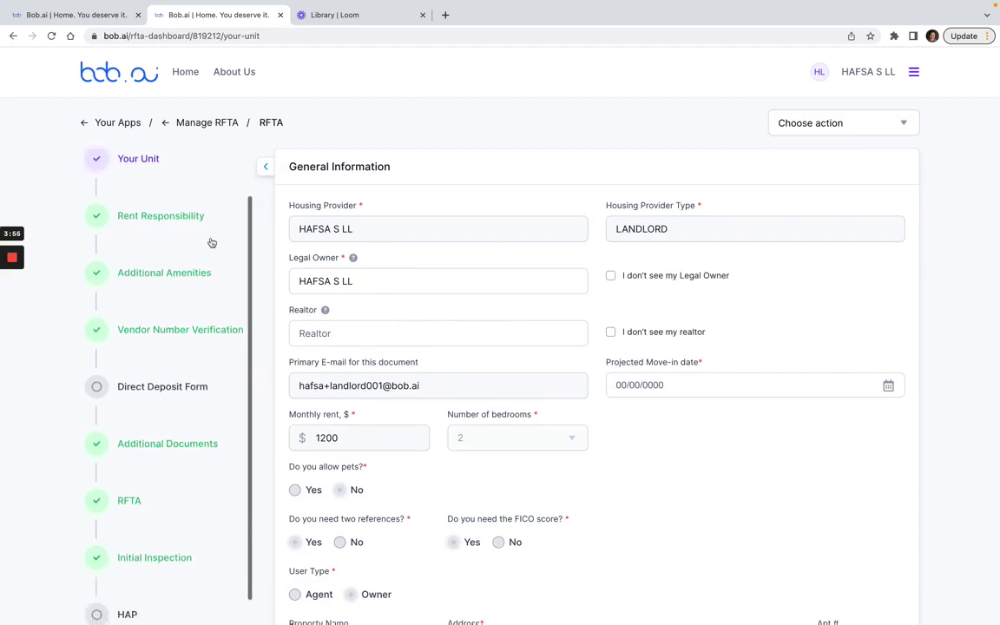
scroll(211, 242, down, 3)
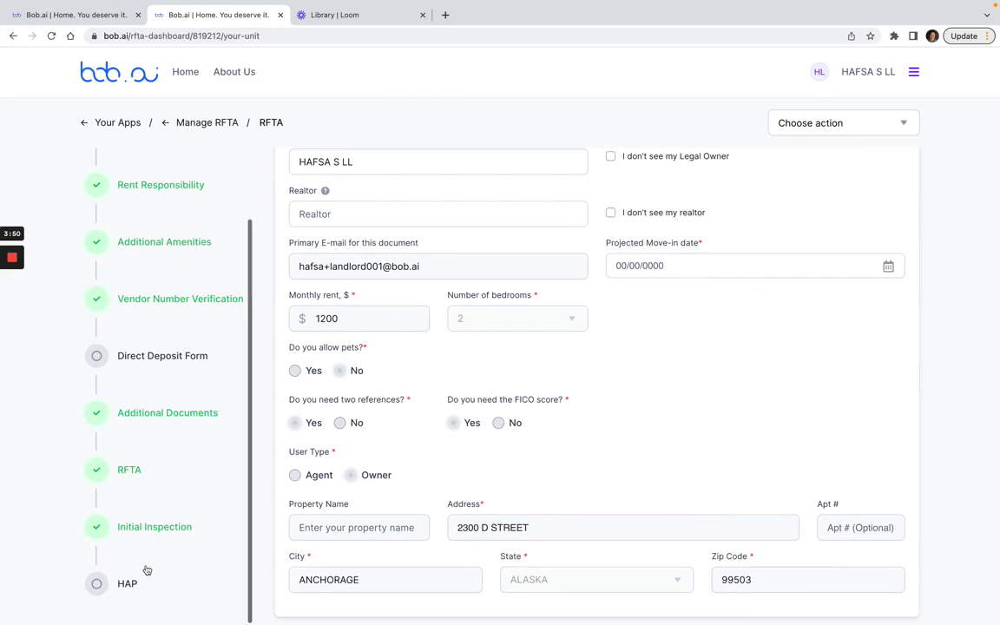
click(127, 584)
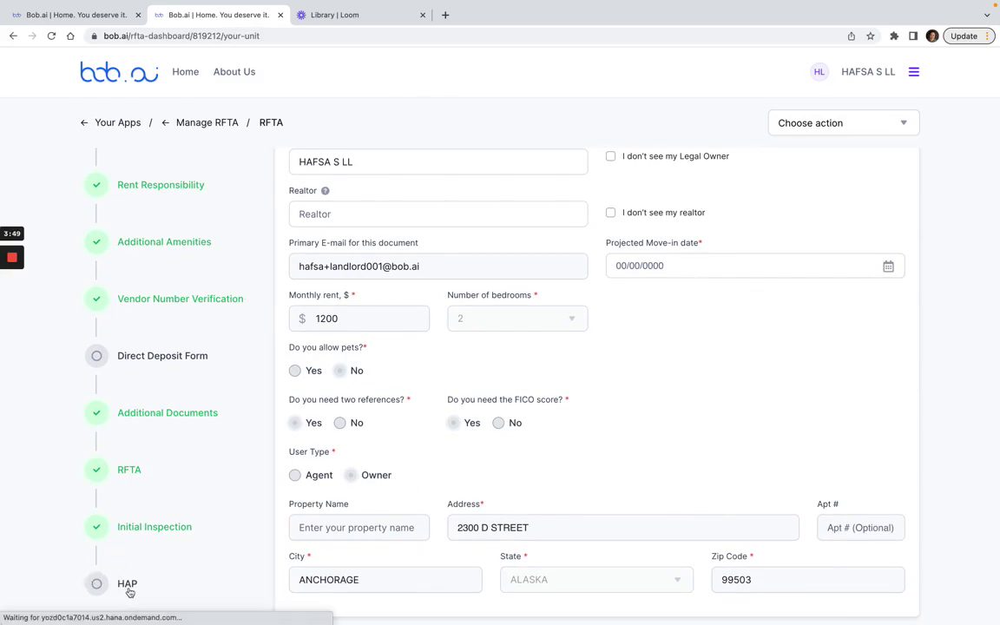
scroll(508, 405, down, 5)
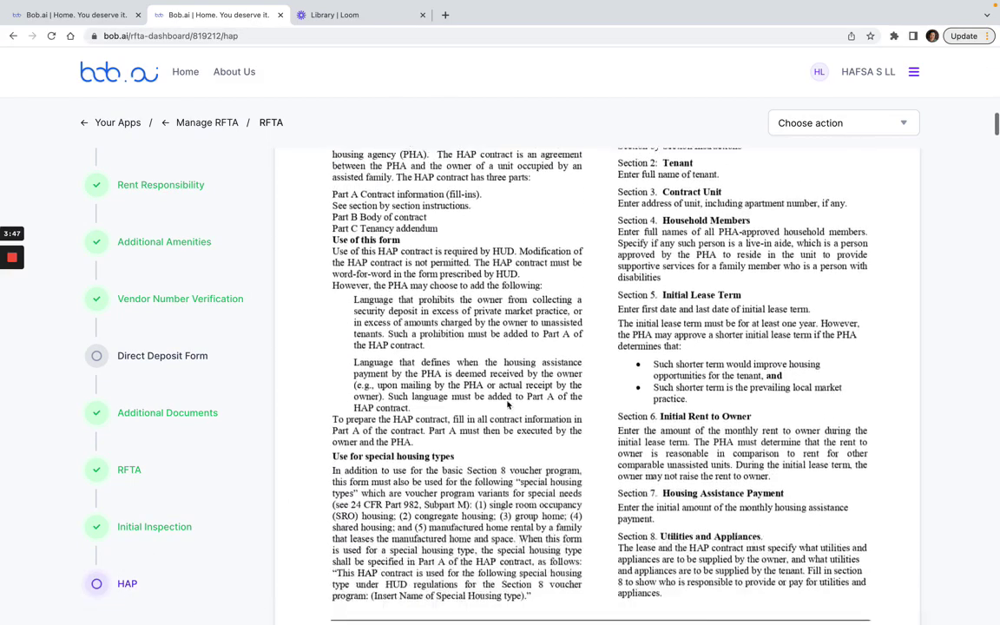
scroll(507, 405, down, 5)
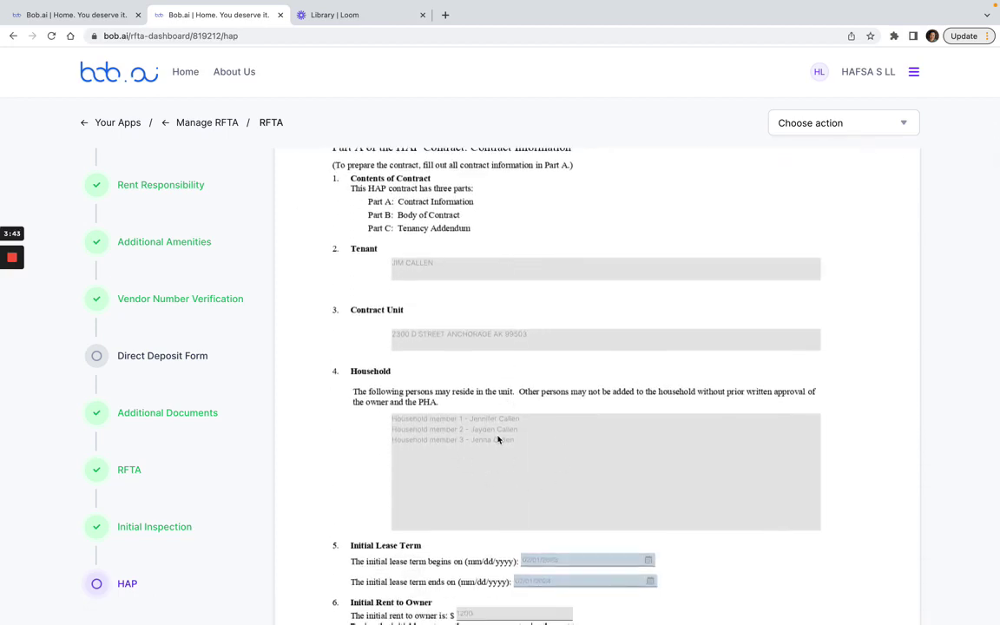
scroll(535, 483, down, 1)
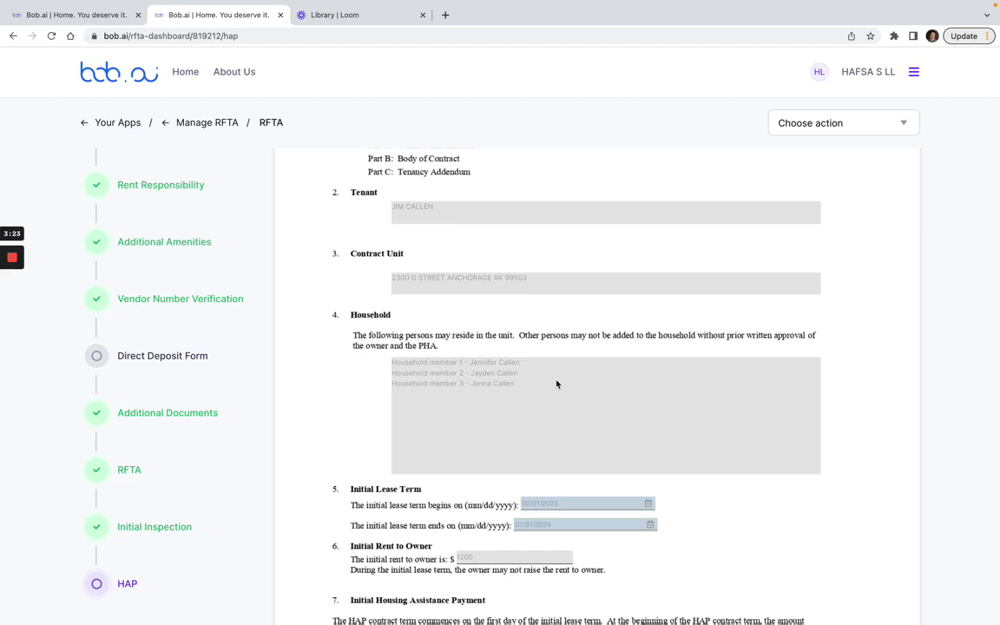
scroll(507, 402, down, 2)
scroll(507, 402, down, 1)
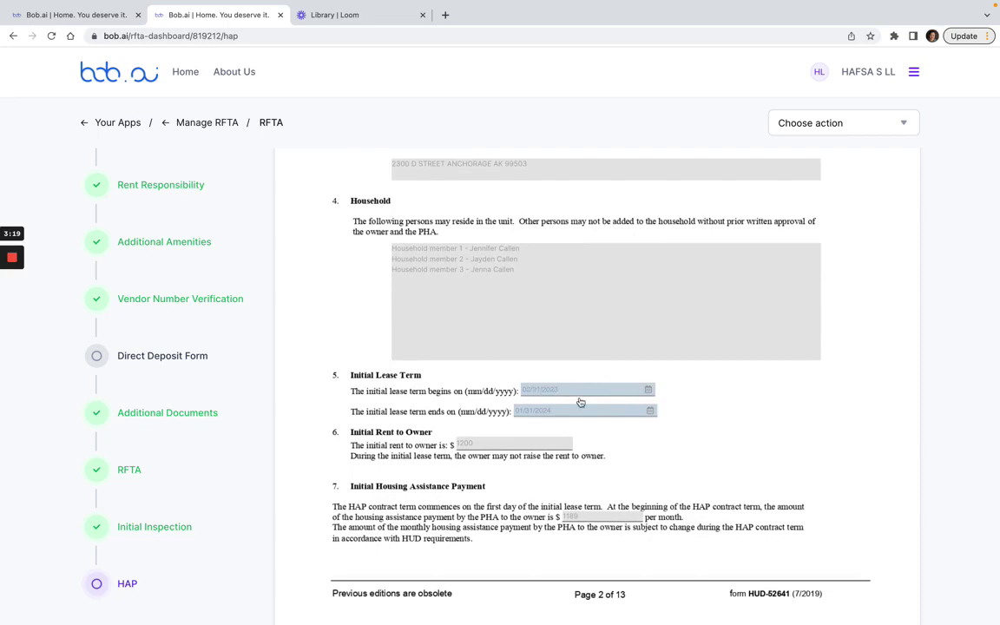
scroll(581, 402, down, 6)
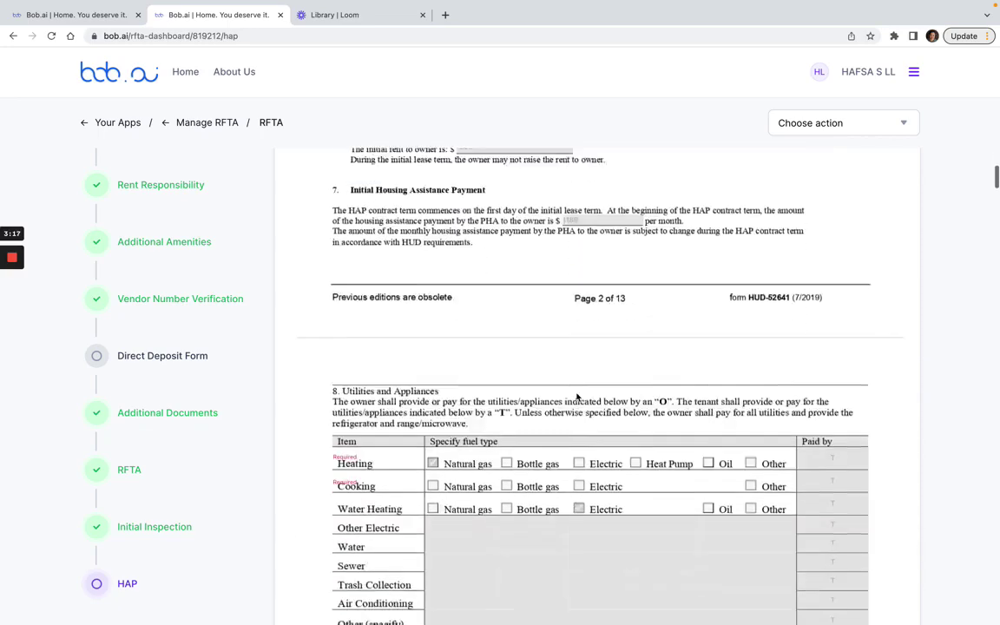
scroll(576, 396, down, 7)
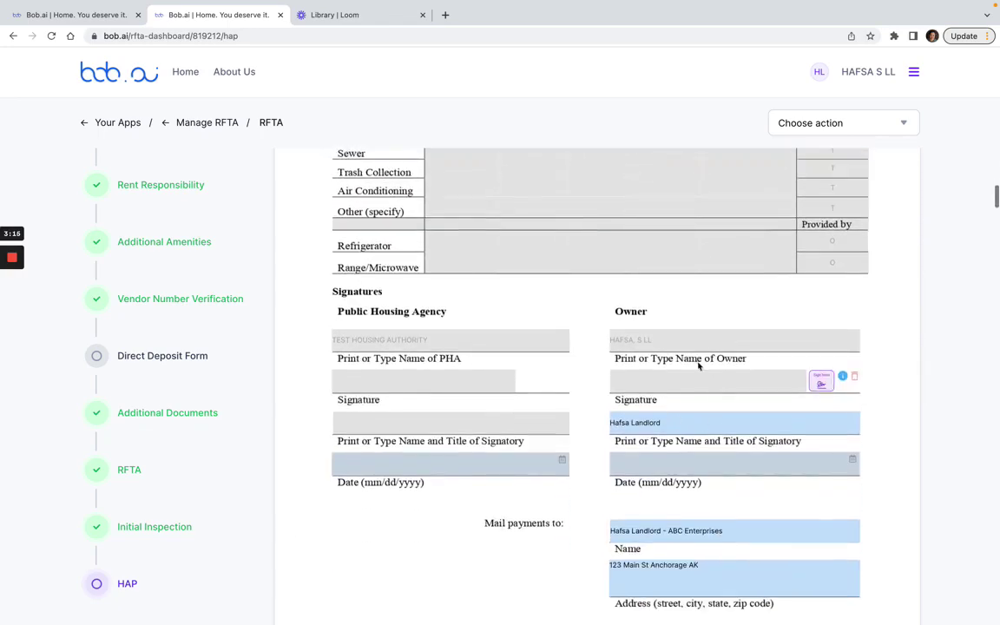
Review the owner's signatory name and the mail-payments name and address fields
drag(679, 415, 564, 425)
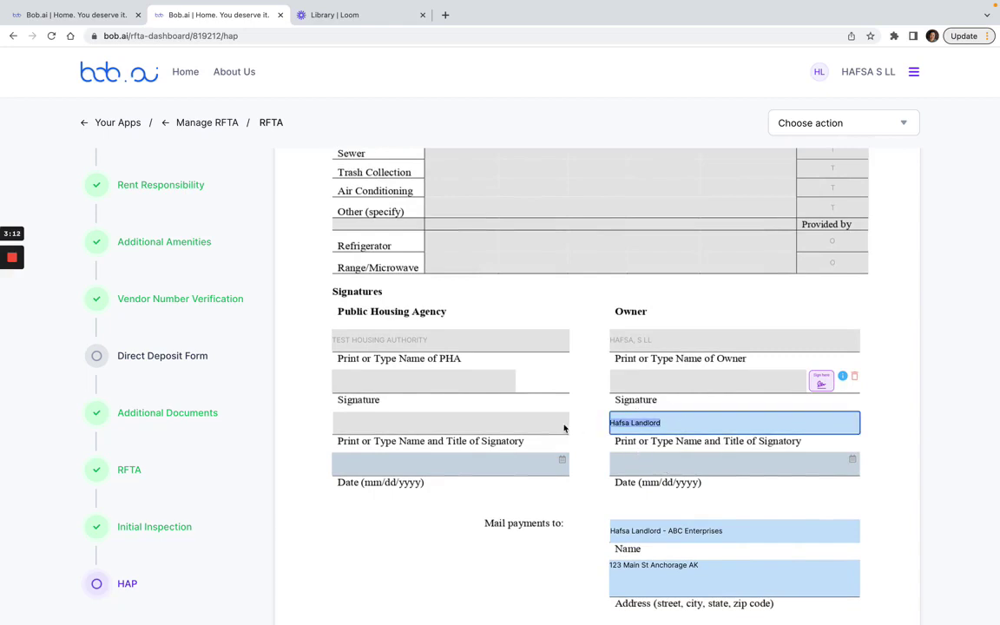
click(704, 428)
scroll(693, 564, down, 1)
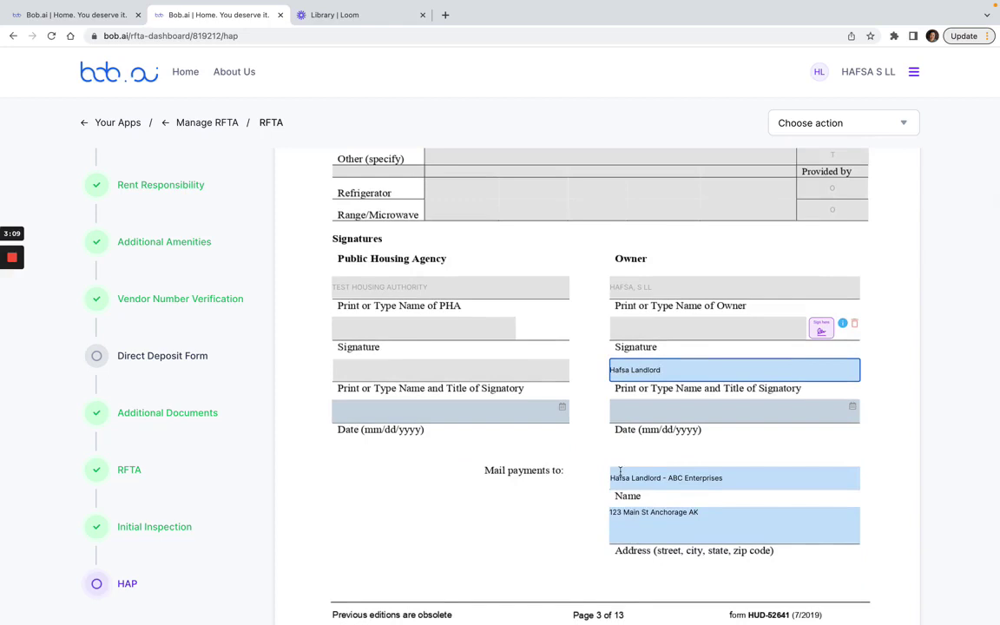
click(739, 483)
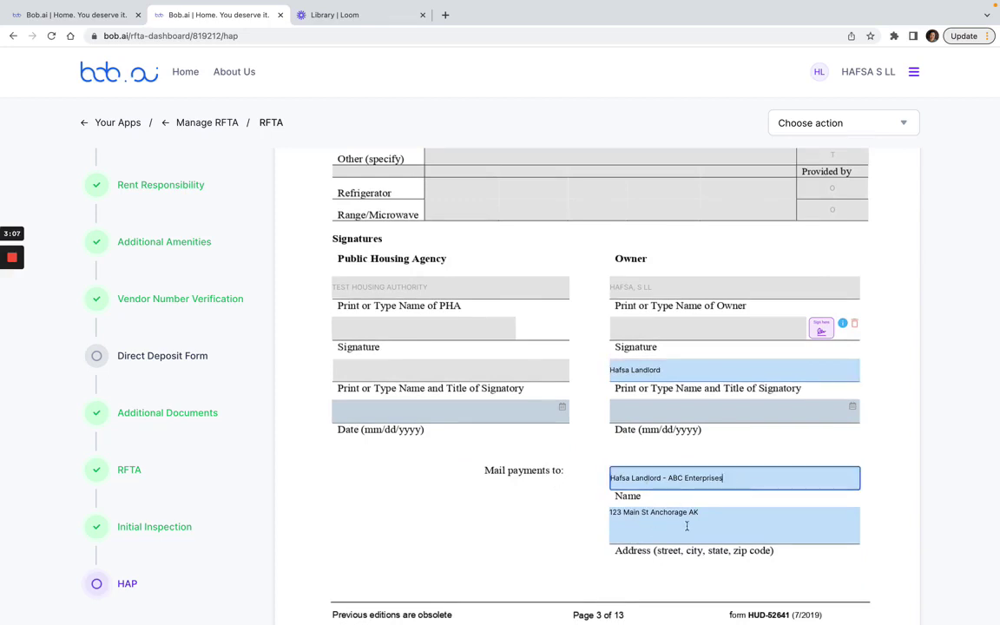
drag(687, 526, 564, 507)
click(554, 518)
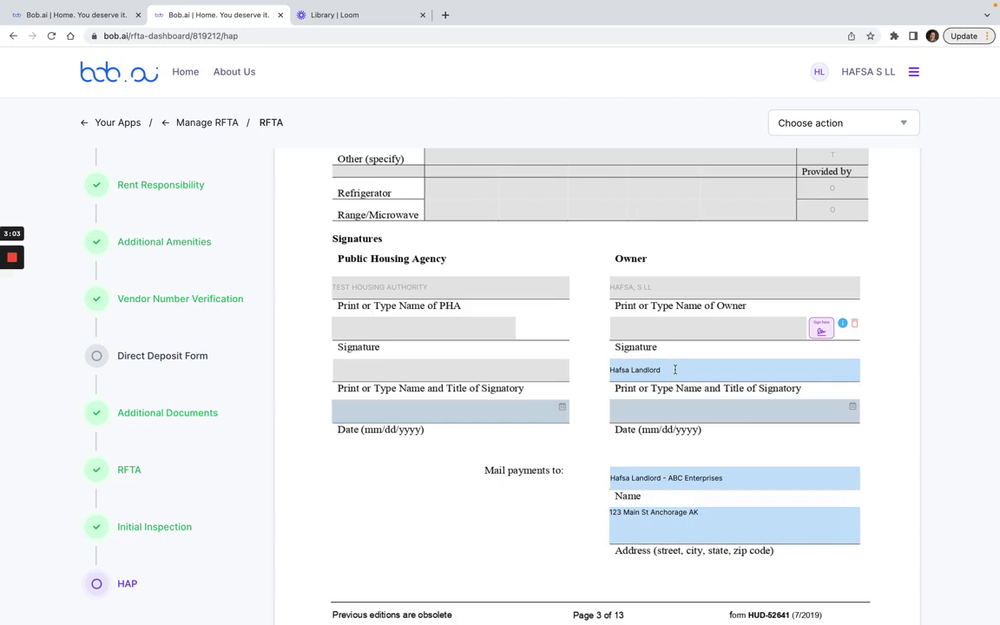
Add the zip code to the ABC Enterprises mail-payment address and sign as owner, dated 02/01/2023
drag(675, 369, 620, 368)
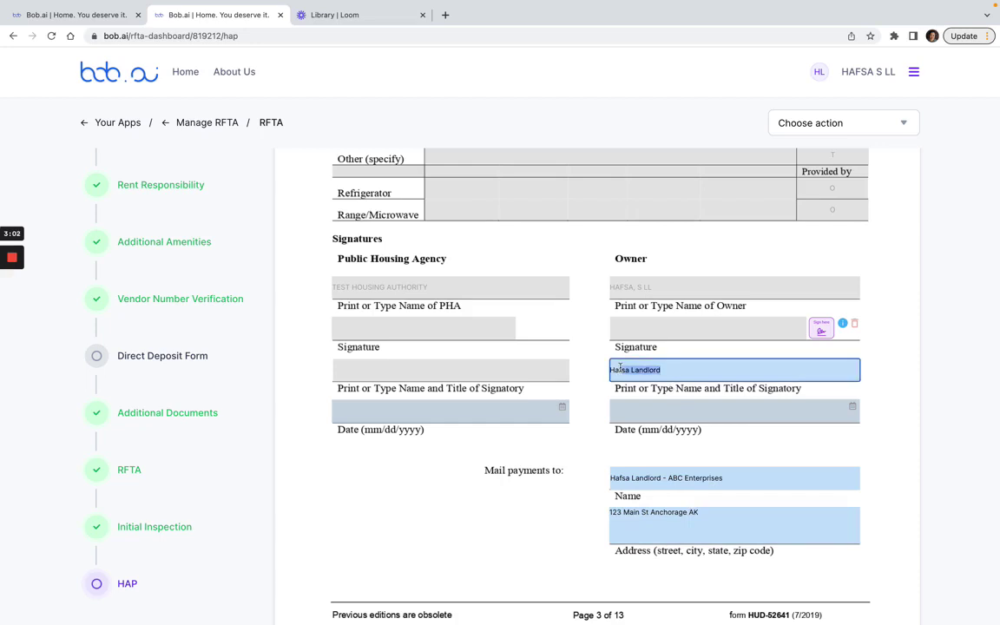
click(685, 479)
drag(746, 486, 667, 481)
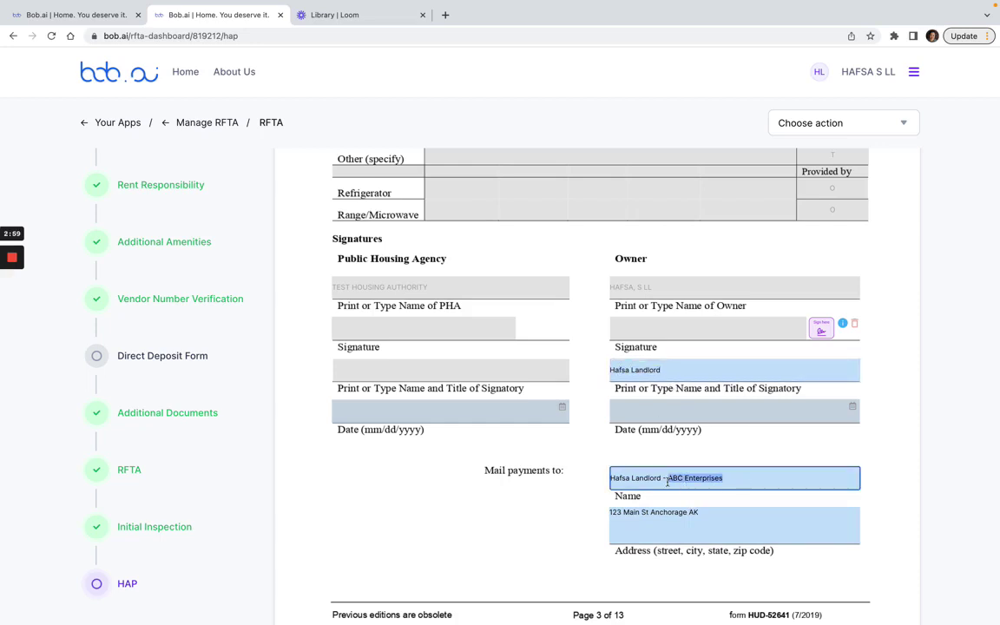
key(Right)
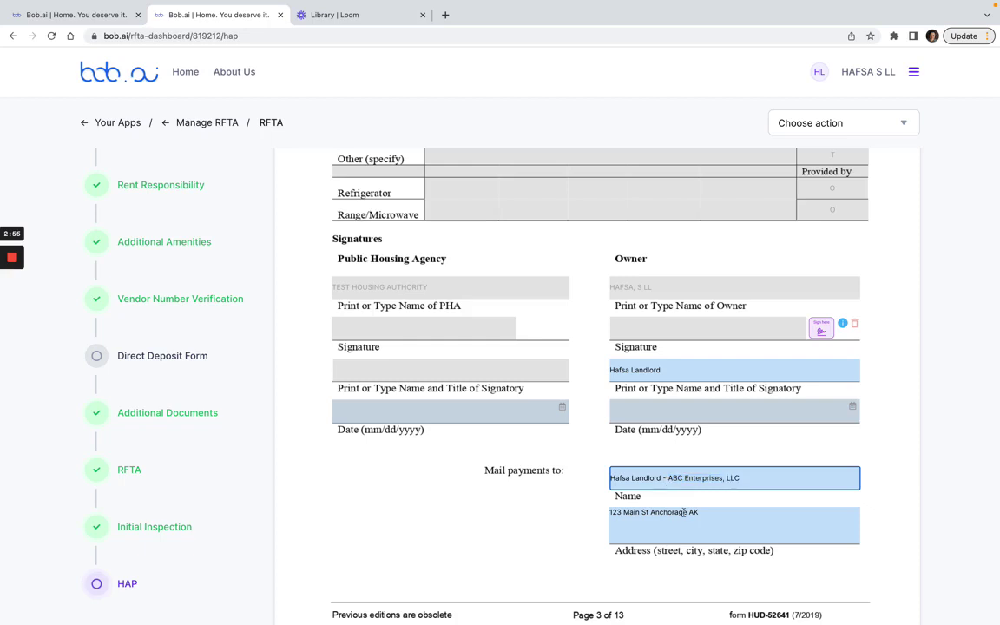
click(717, 513)
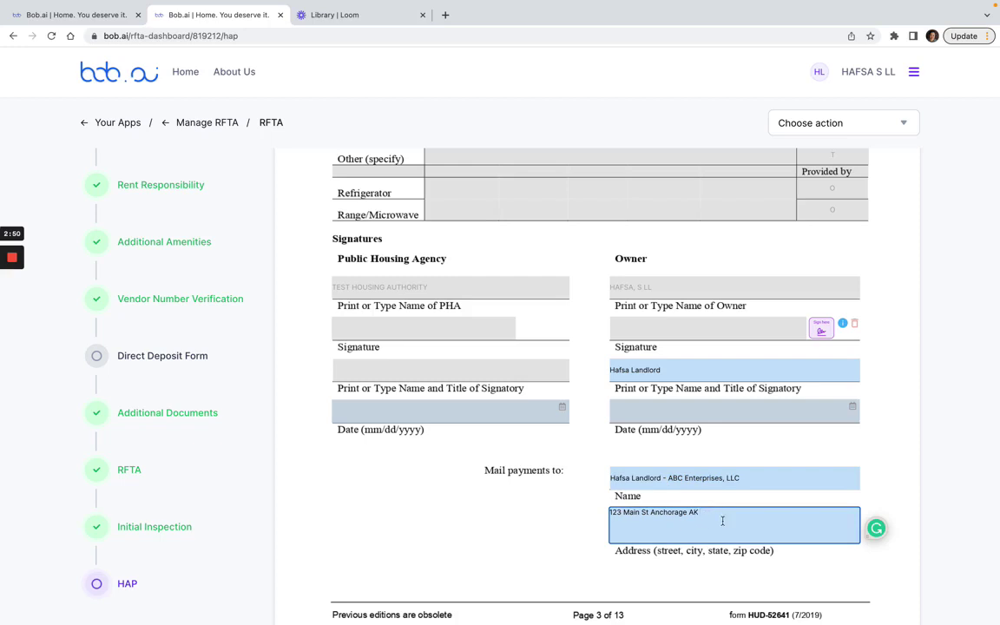
text(12345)
click(528, 463)
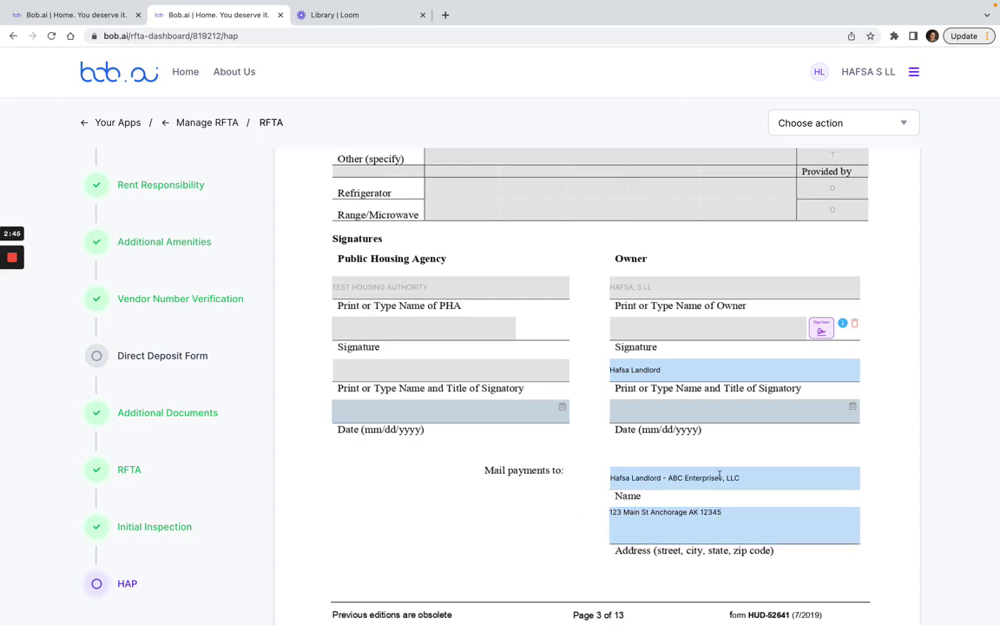
click(820, 328)
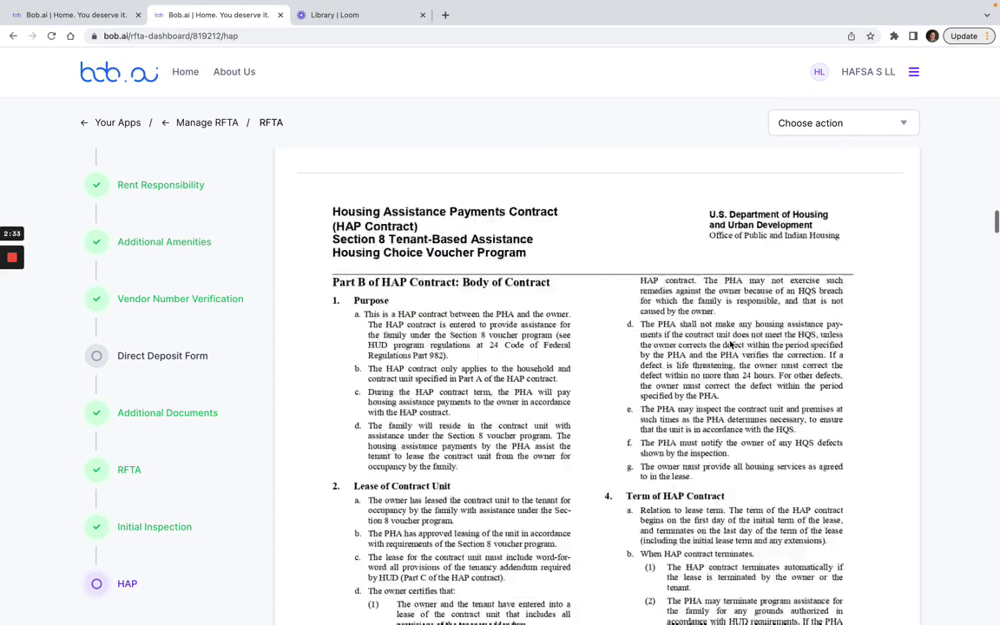
In Additional Documents, pick Lease Agreement as the type and attach Sample Lease Agreement.pdf
click(196, 414)
click(473, 177)
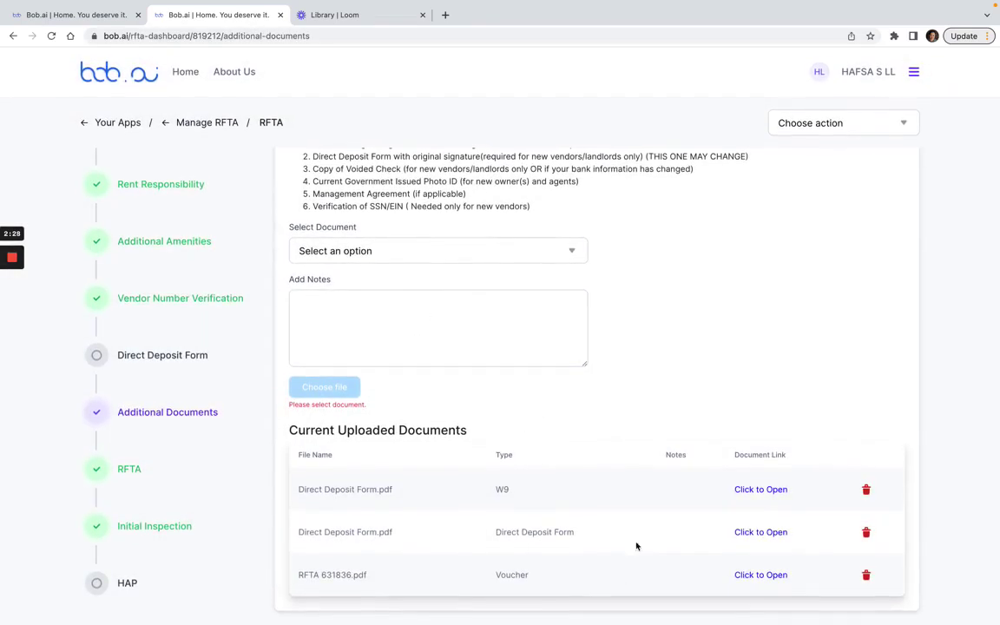
click(311, 250)
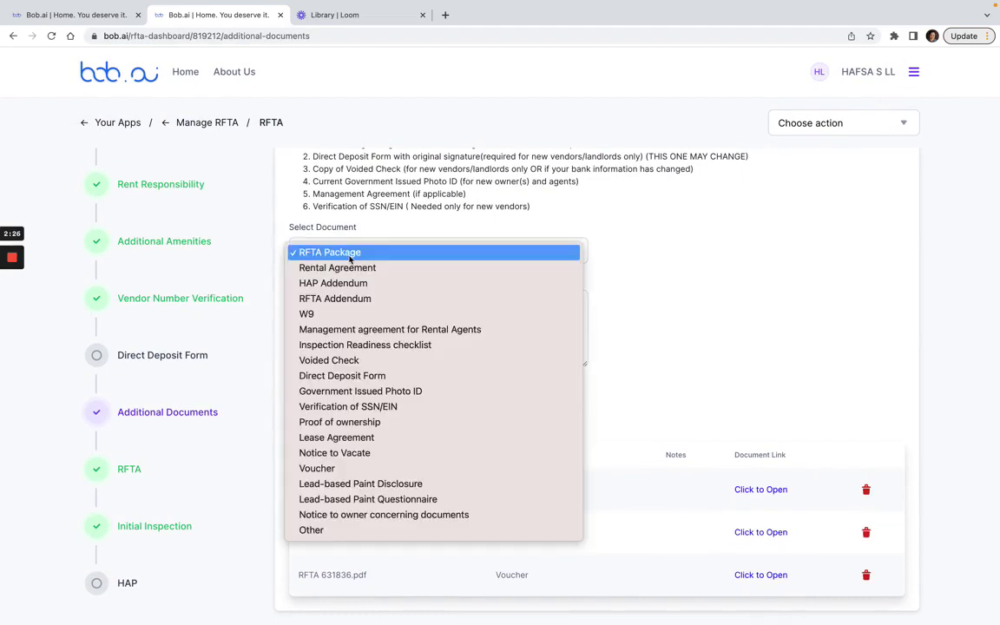
click(350, 442)
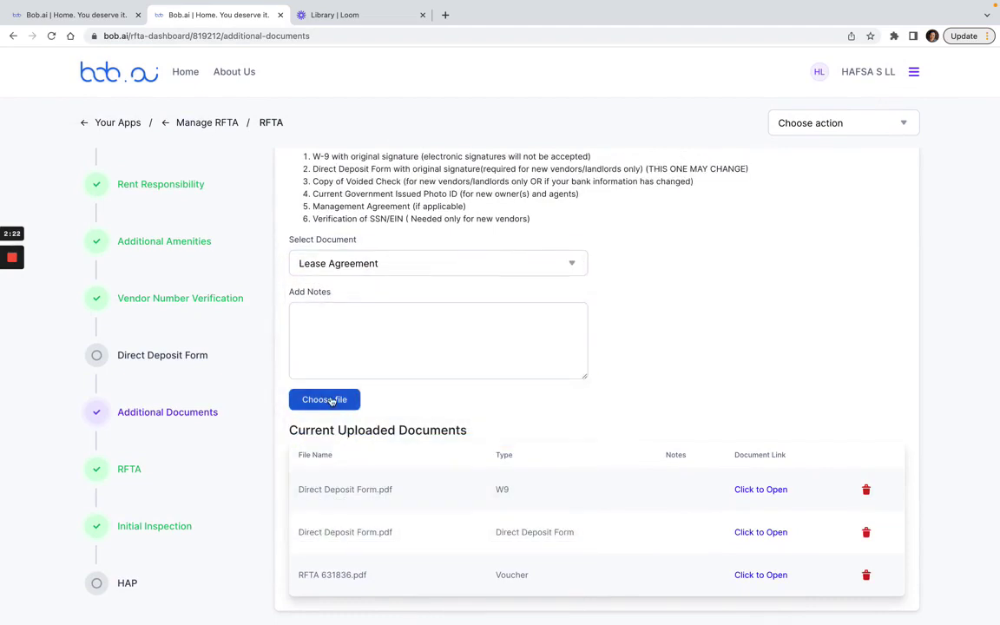
click(331, 400)
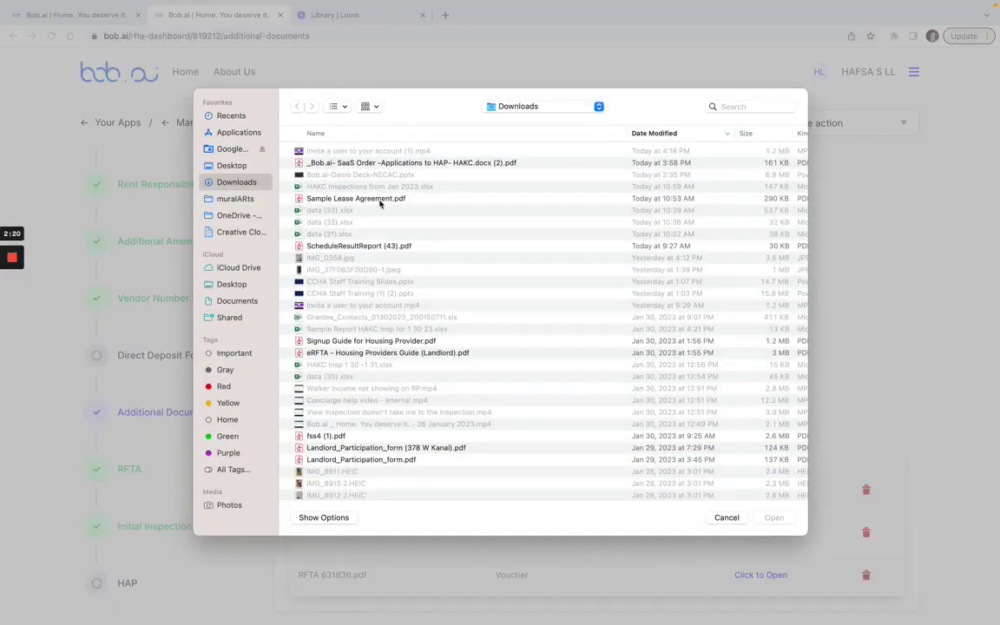
click(380, 199)
click(774, 518)
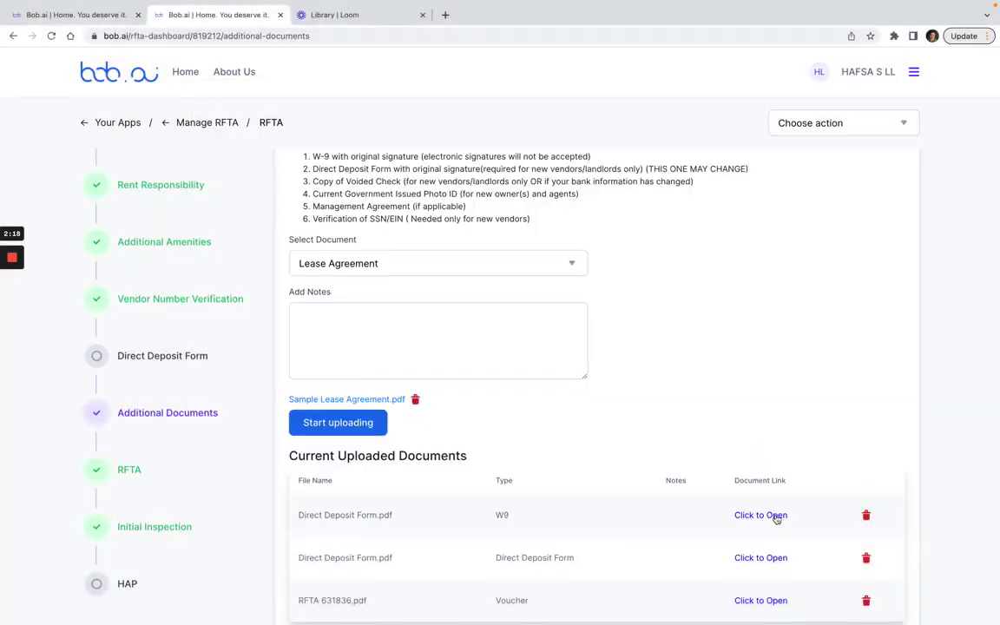
Note that household members and lease start and end dates match the HAP Contract, then upload
scroll(596, 395, down, 1)
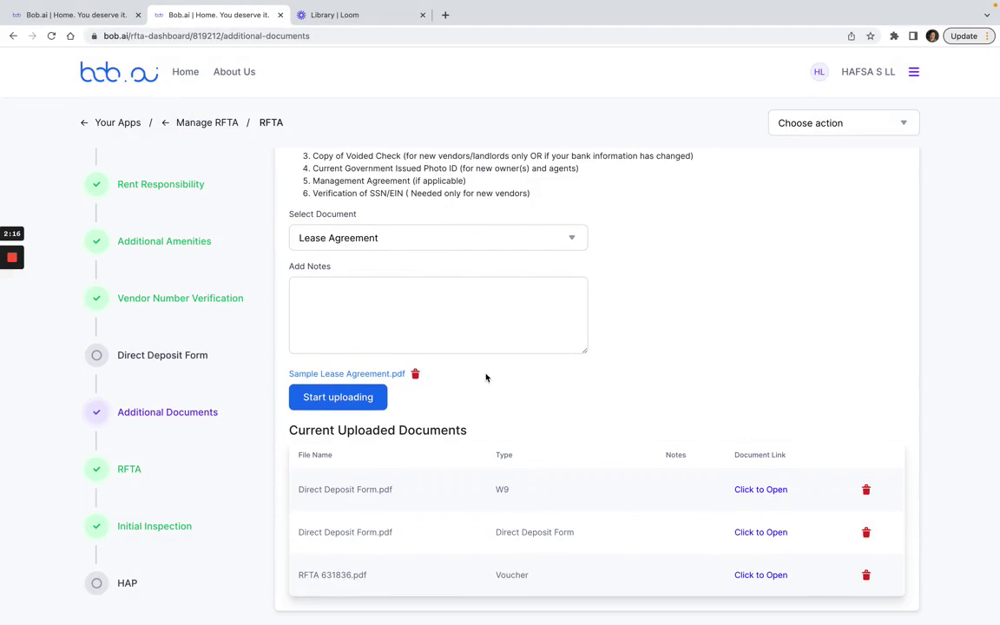
click(356, 293)
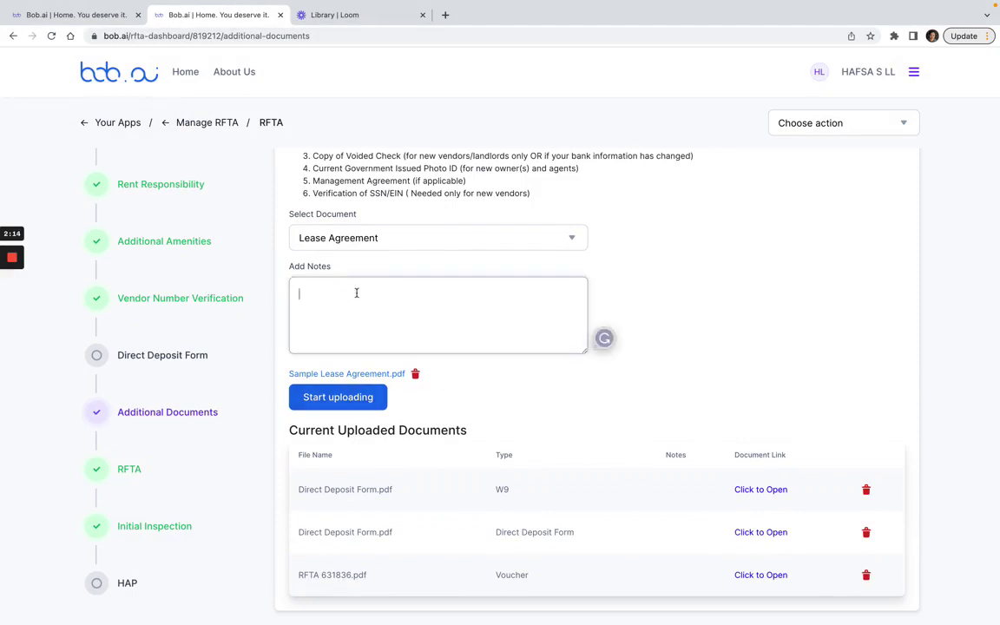
text(Lease updated with all household member)
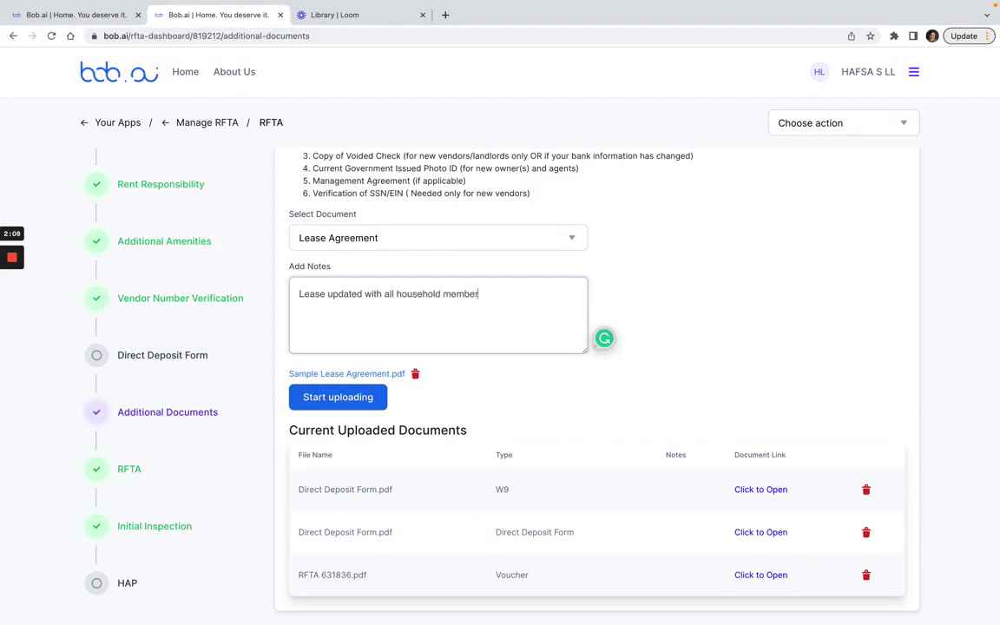
text(s and lease start and end date)
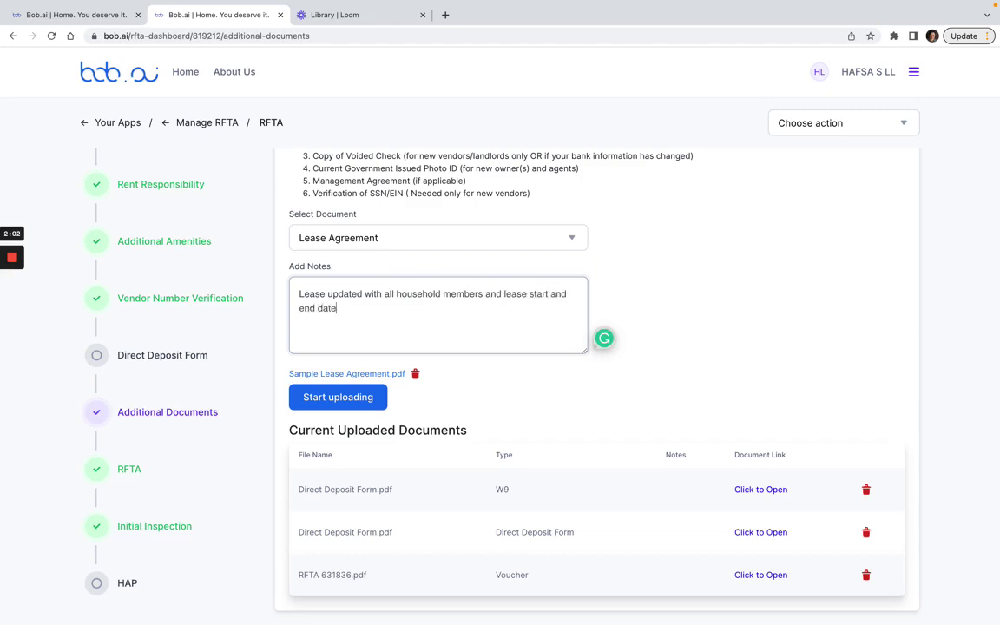
text(s match the HAP Contract)
click(368, 405)
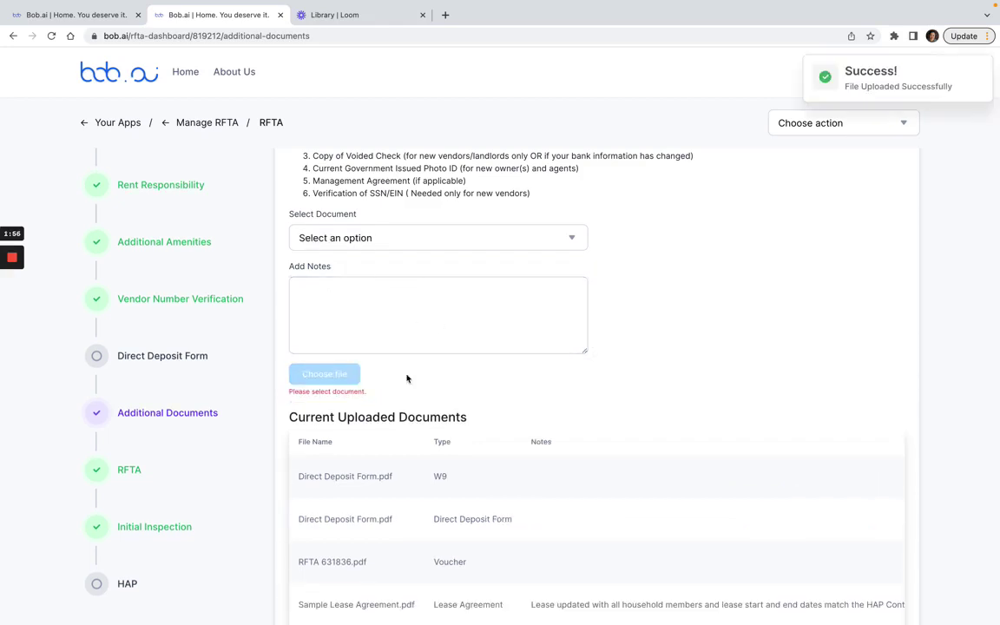
scroll(407, 379, down, 1)
Return to the HAP contract and scroll through Part A down to the signatures page
scroll(525, 569, right, 3)
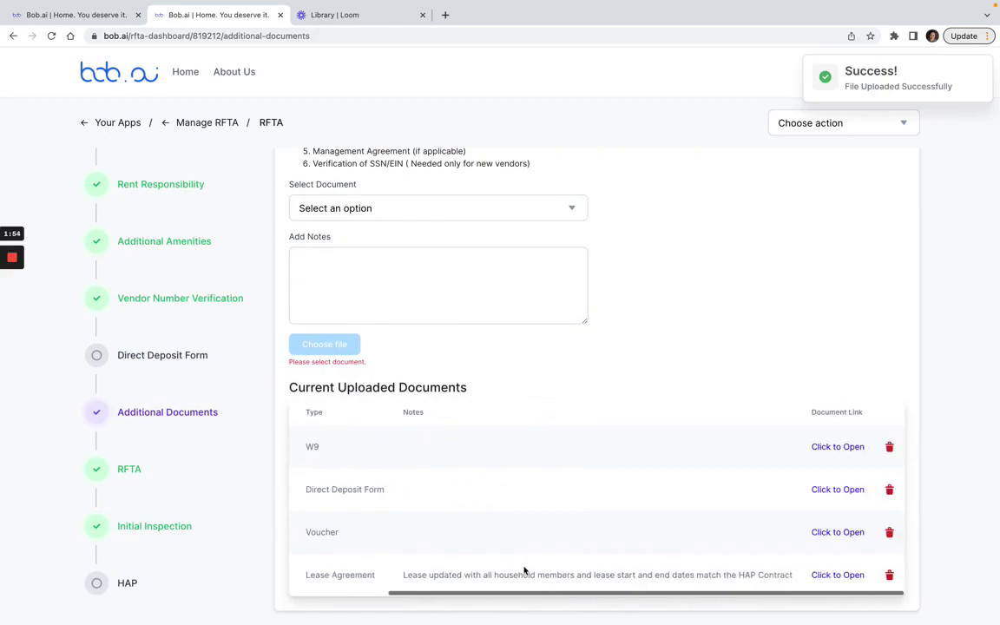
click(127, 582)
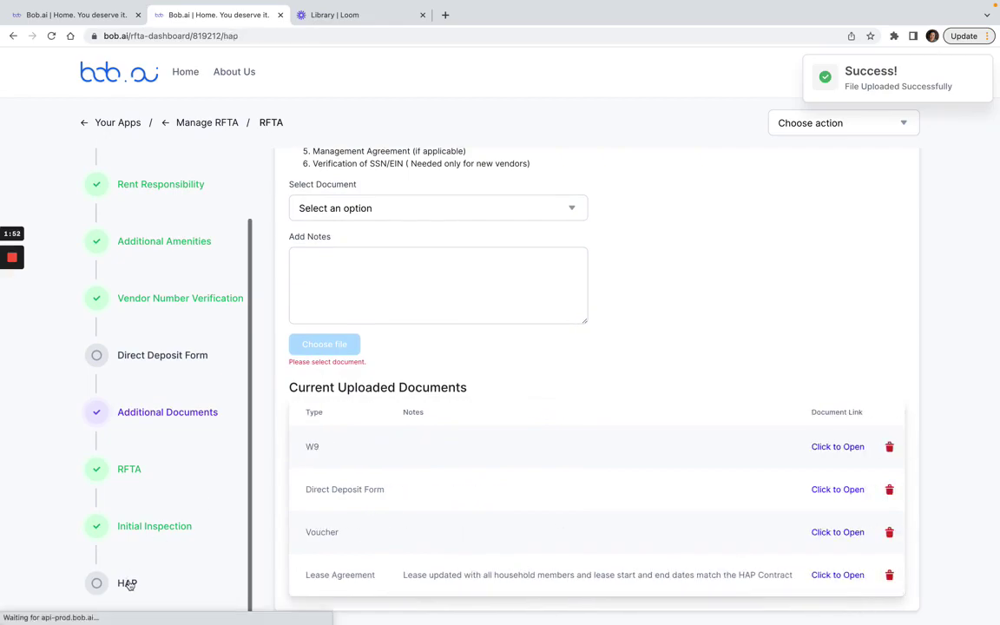
scroll(553, 393, down, 10)
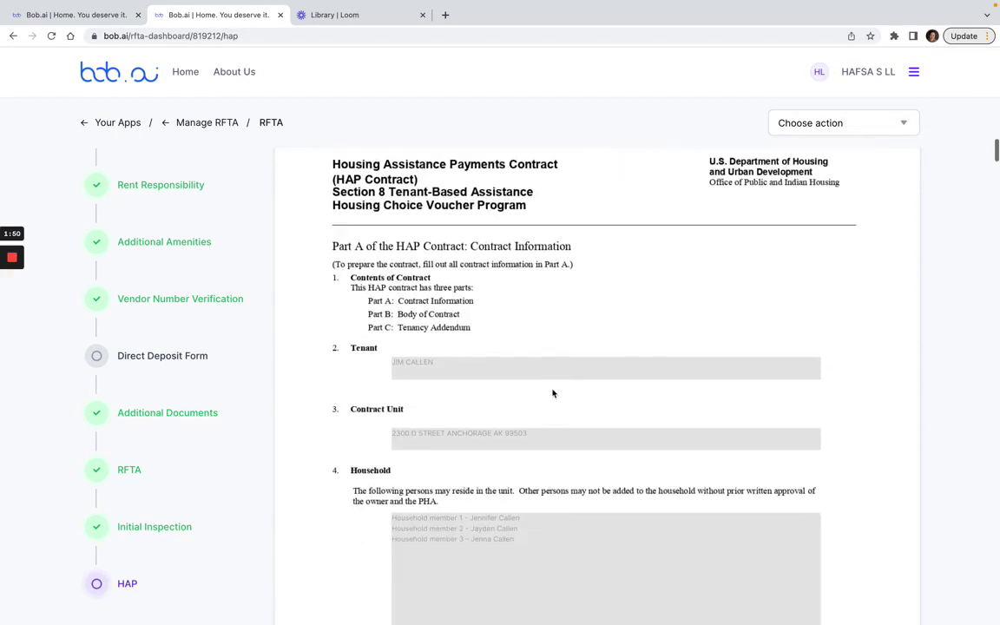
scroll(503, 514, down, 5)
scroll(508, 262, up, 2)
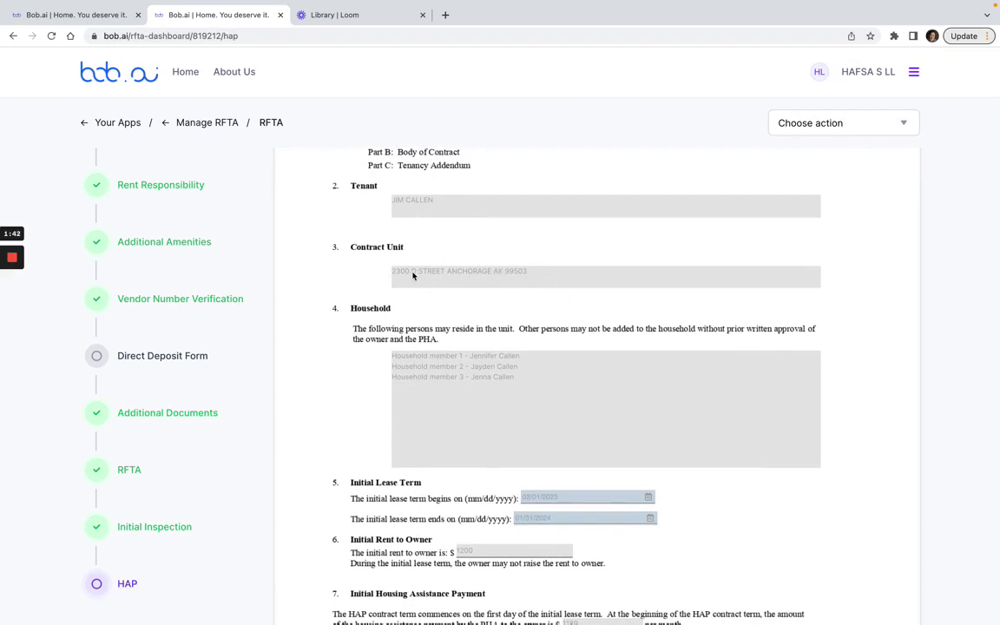
scroll(522, 288, down, 1)
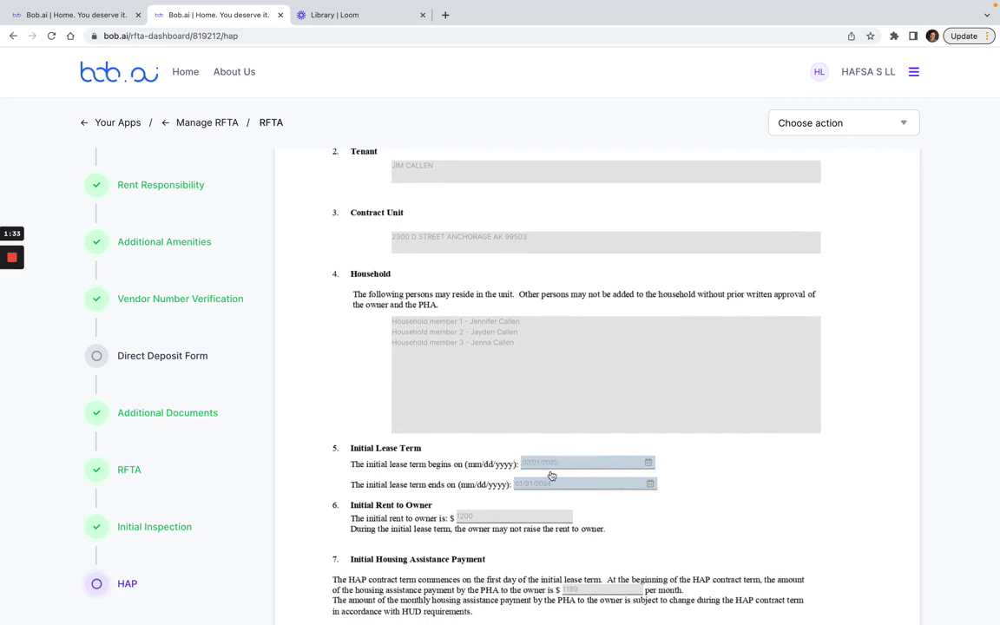
scroll(547, 482, down, 1)
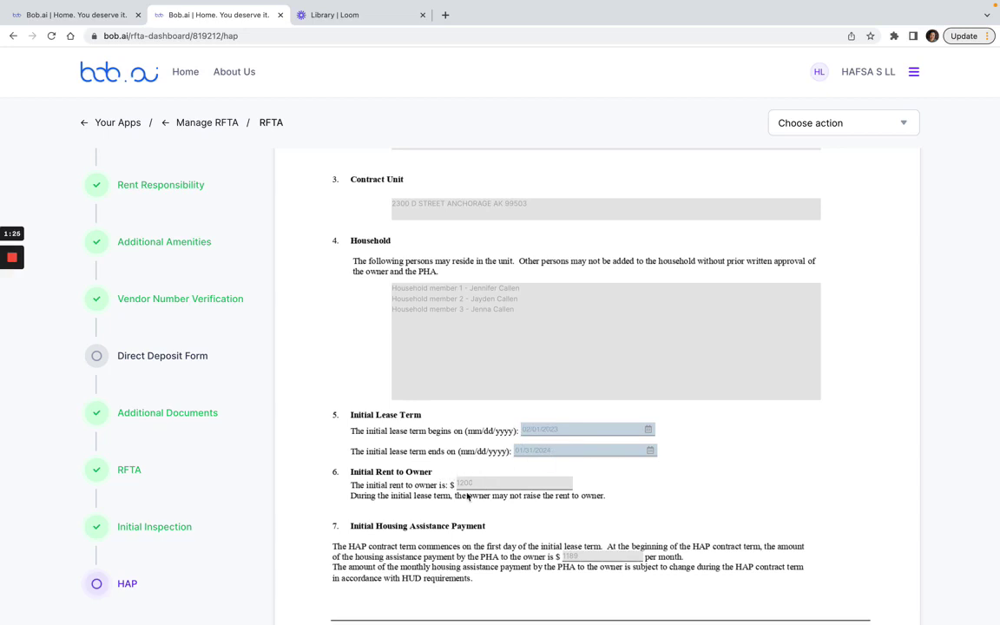
scroll(496, 482, up, 2)
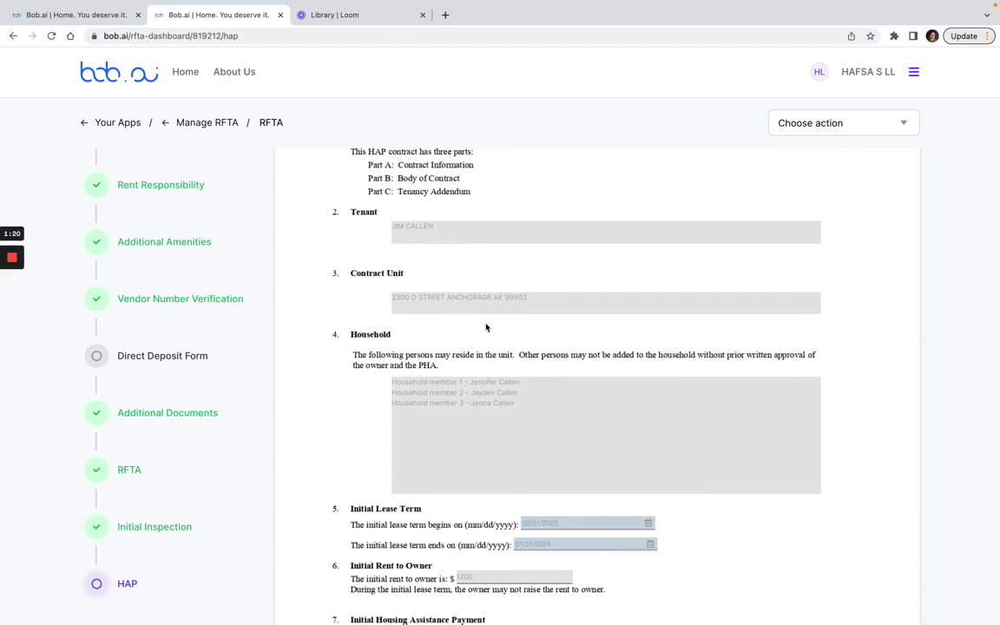
scroll(486, 327, down, 15)
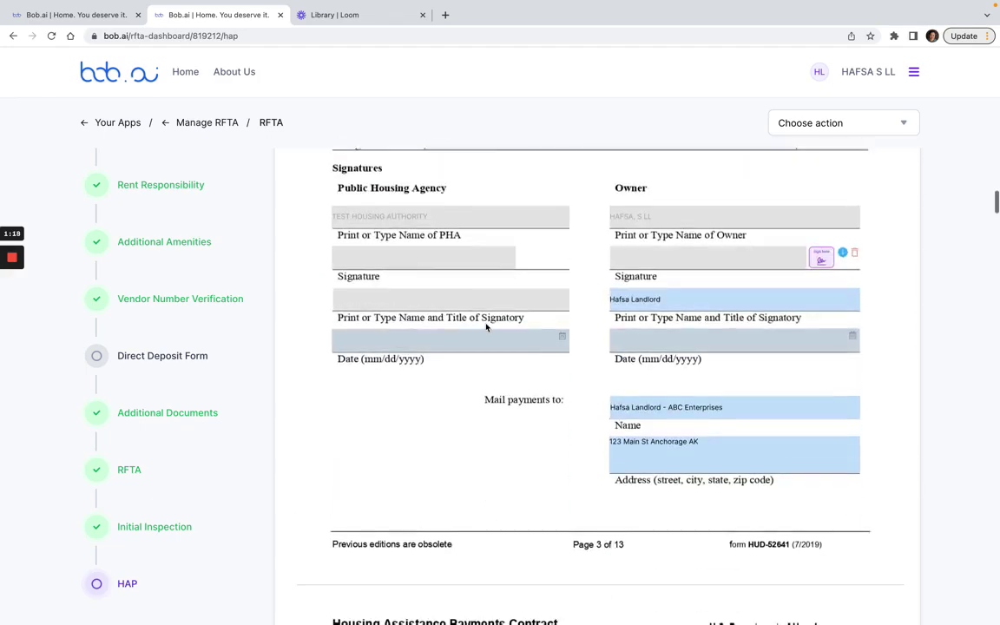
Sign the owner's line, confirm the digital signature verification, and submit the HAP contract form
click(824, 264)
click(402, 196)
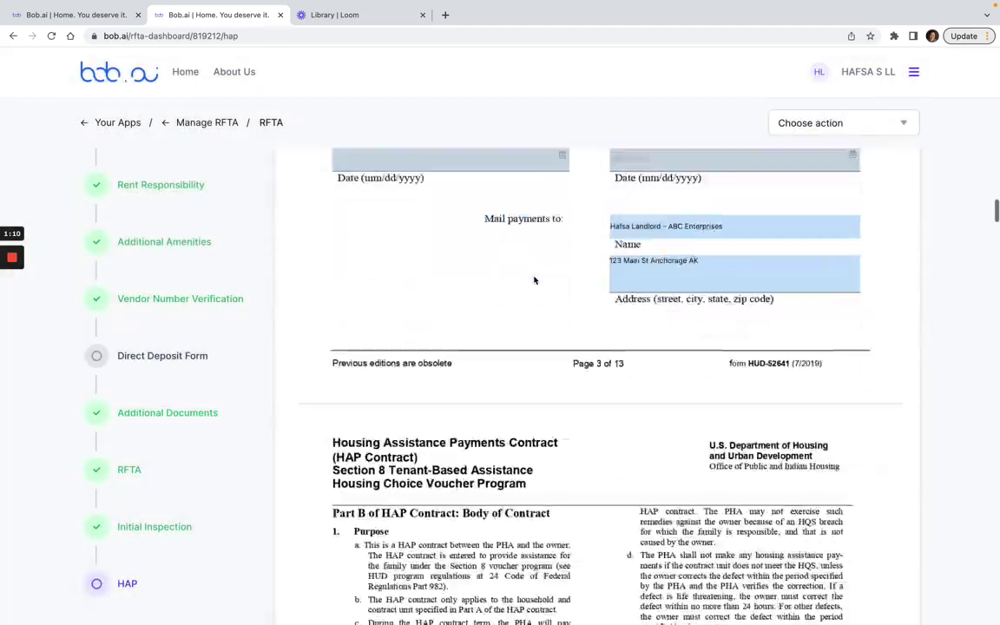
scroll(534, 279, down, 20)
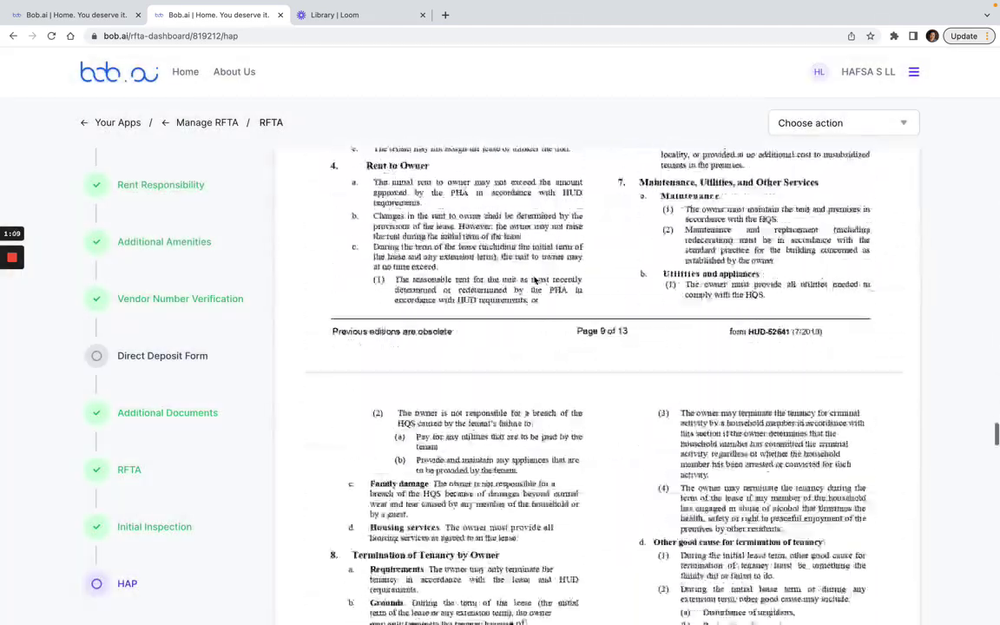
scroll(534, 278, down, 5)
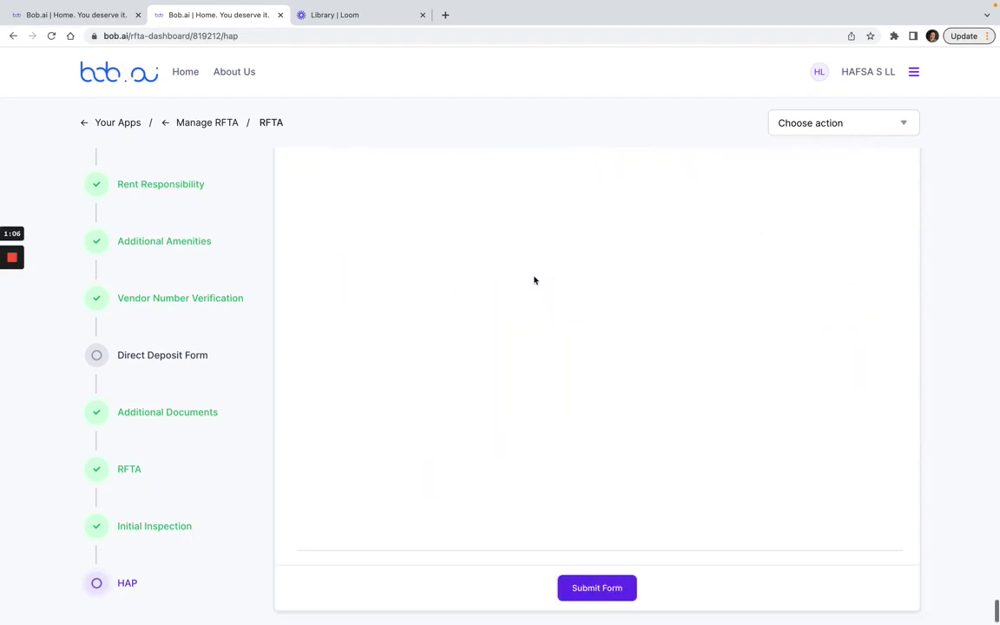
click(598, 588)
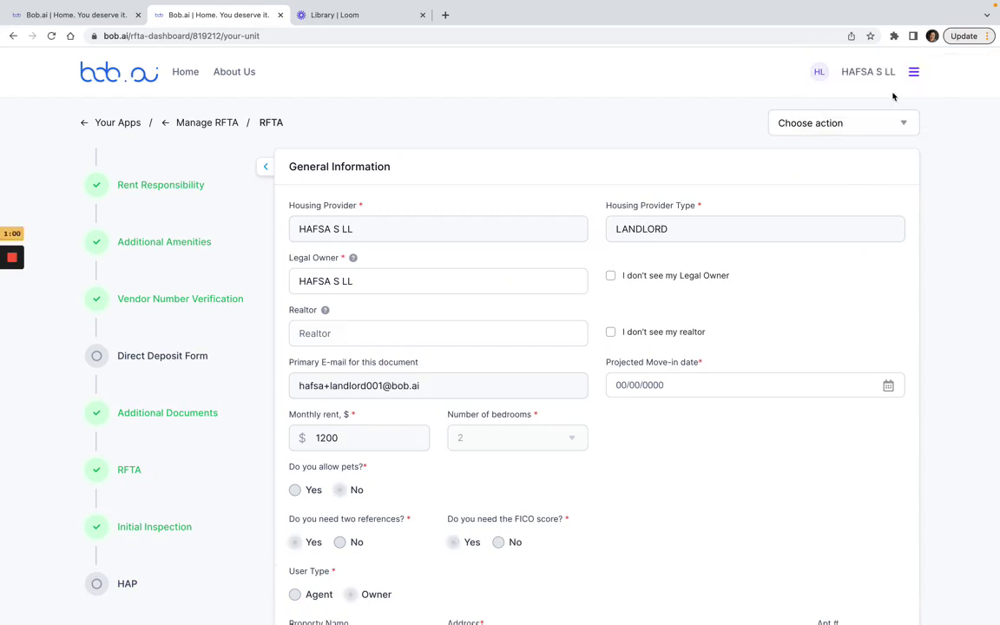
click(213, 123)
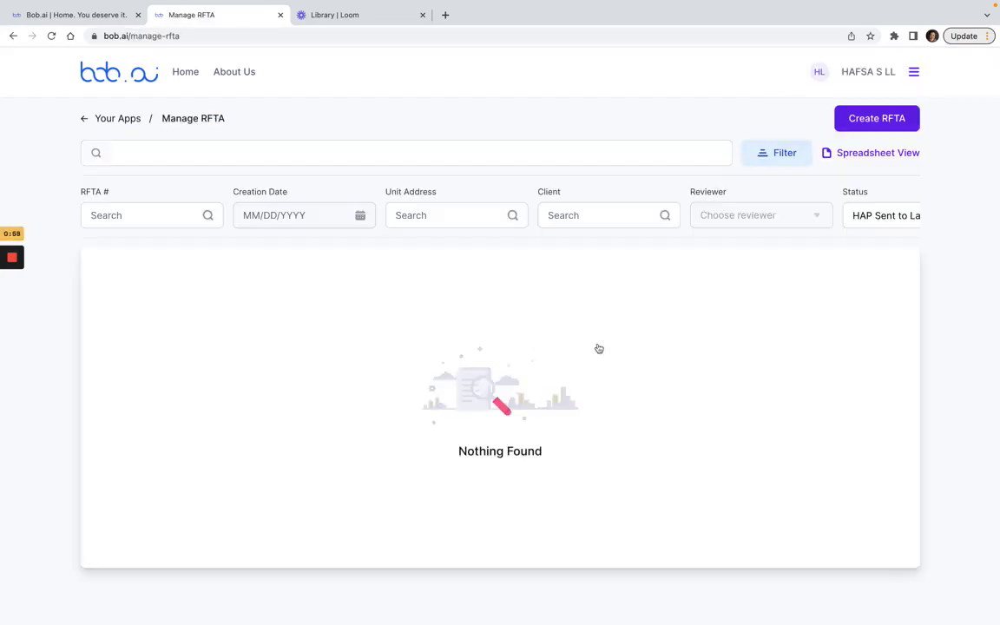
click(864, 217)
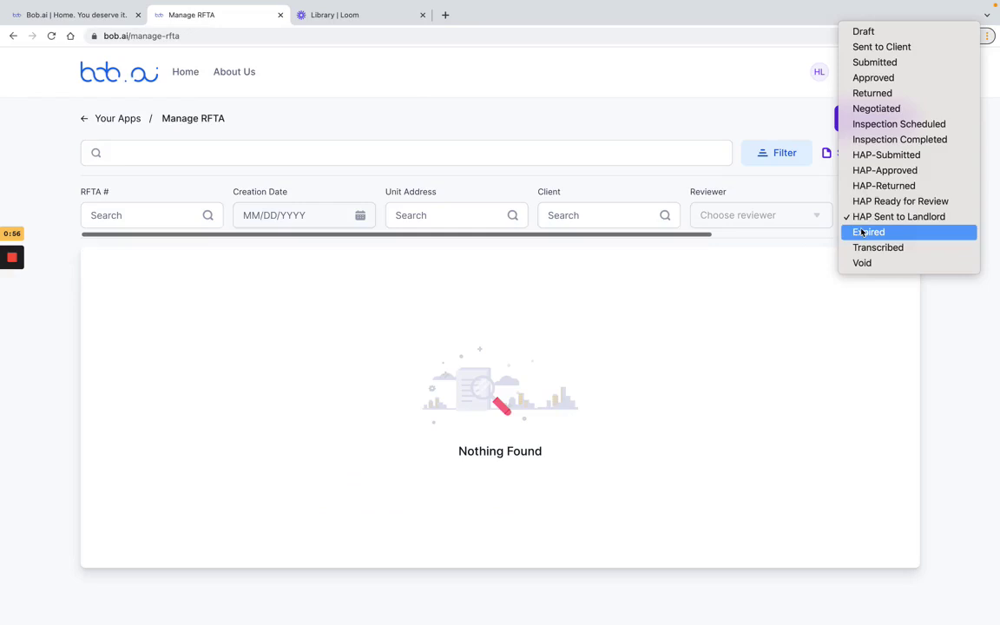
click(871, 156)
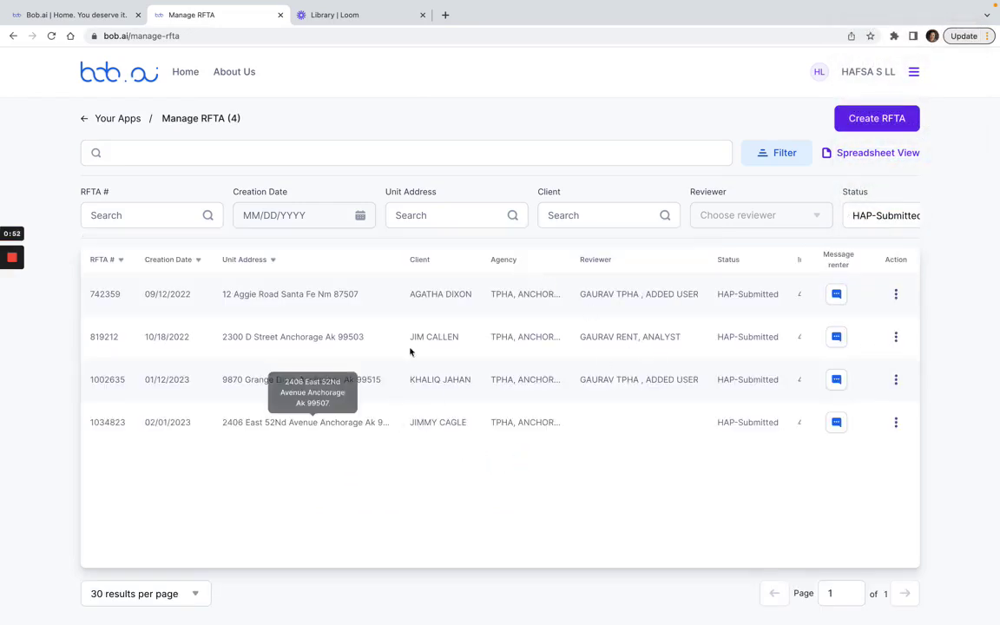
drag(496, 343, 404, 342)
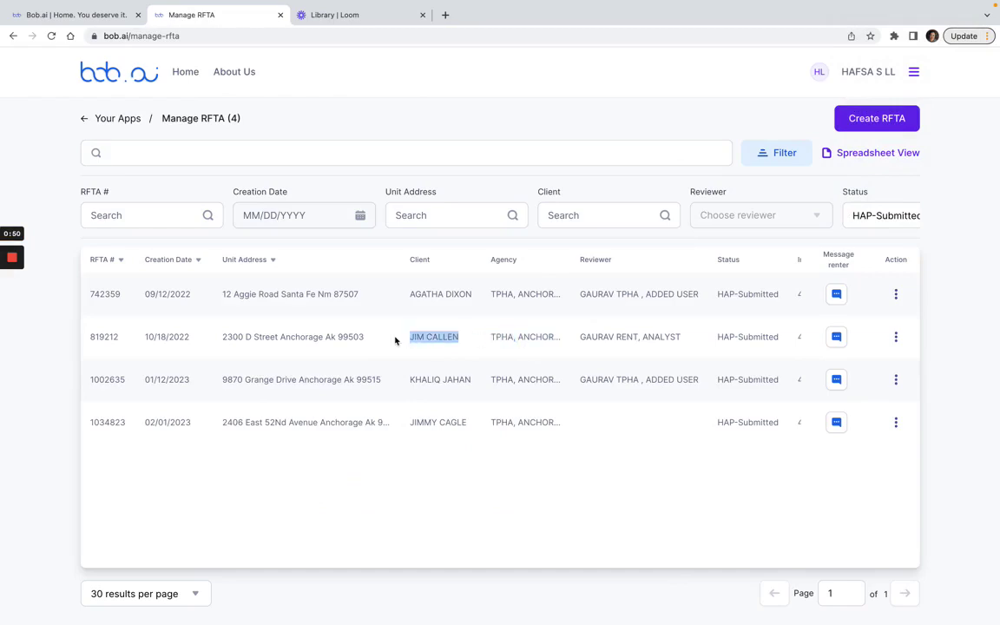